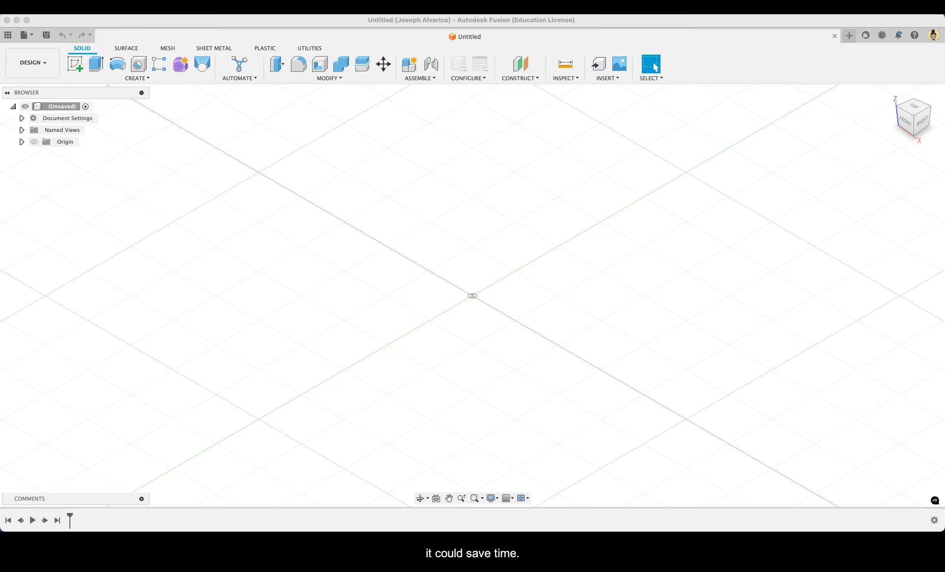
Step: Switch to Google Classroom, open the Geometric Constraining Drive folder of Activity 1.3.3, and download the Geometric Constraining file
click(42, 97)
drag(746, 35, 742, 35)
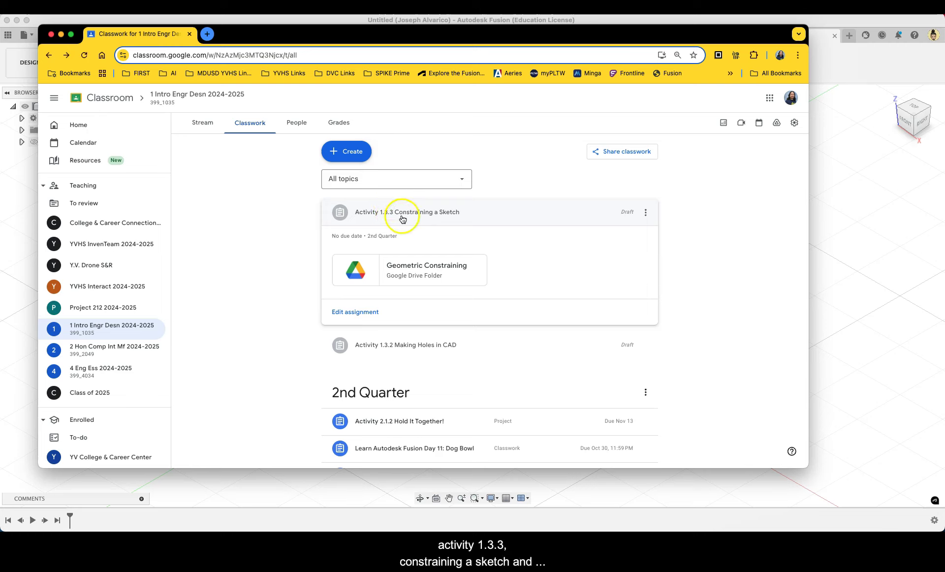
click(435, 267)
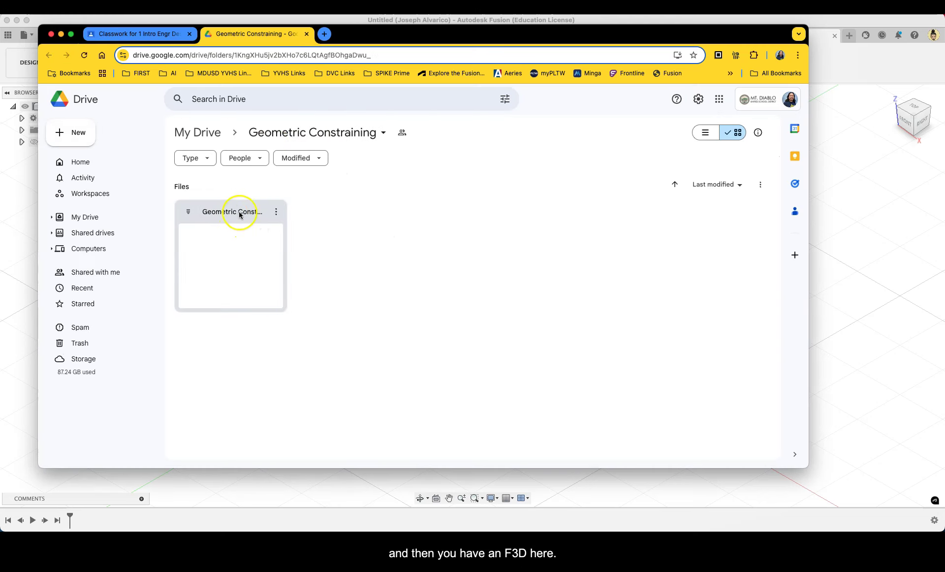
click(274, 212)
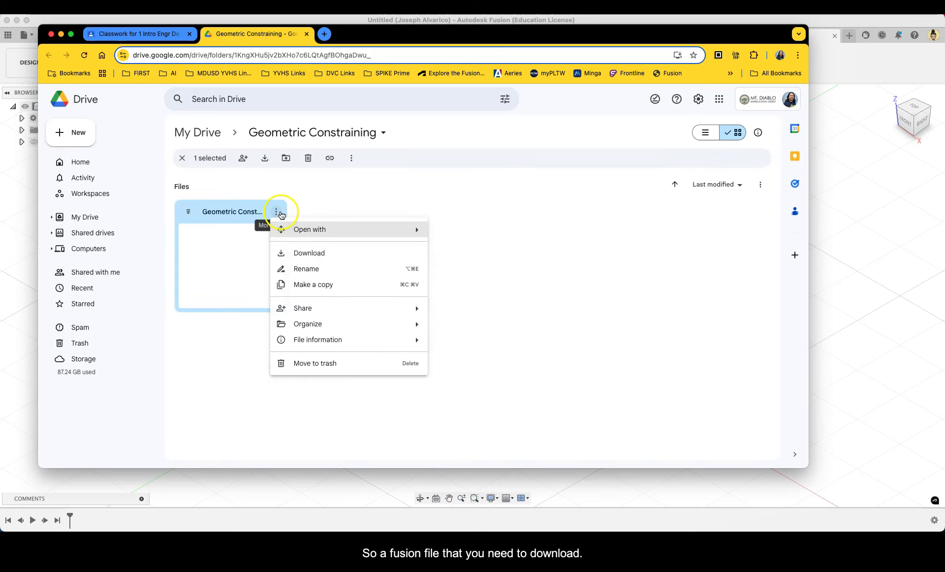
click(326, 259)
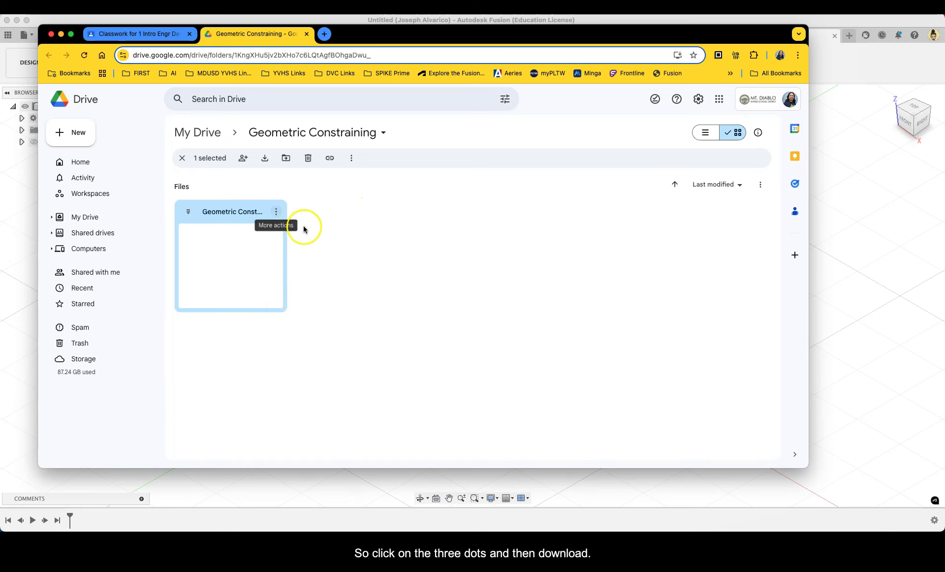
Step: Return to Autodesk Fusion and upload Geometric Constraining.f3d from the Downloads folder to the IED 2023-2024 location
key(super+h)
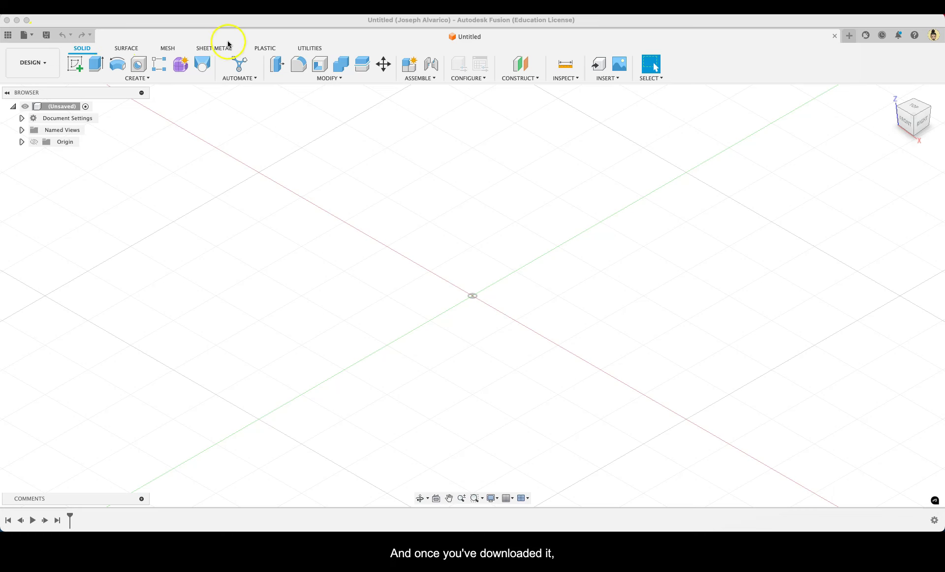
click(254, 21)
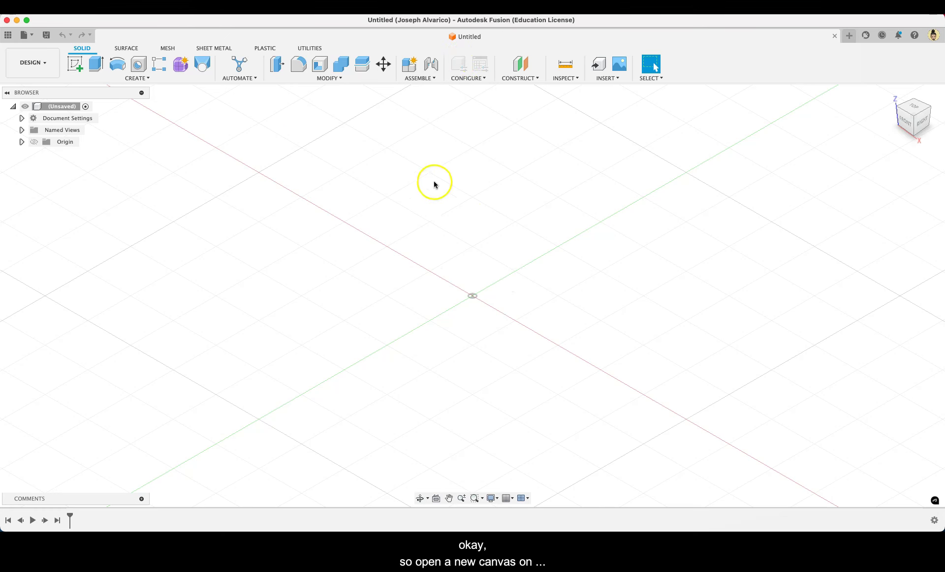
click(27, 35)
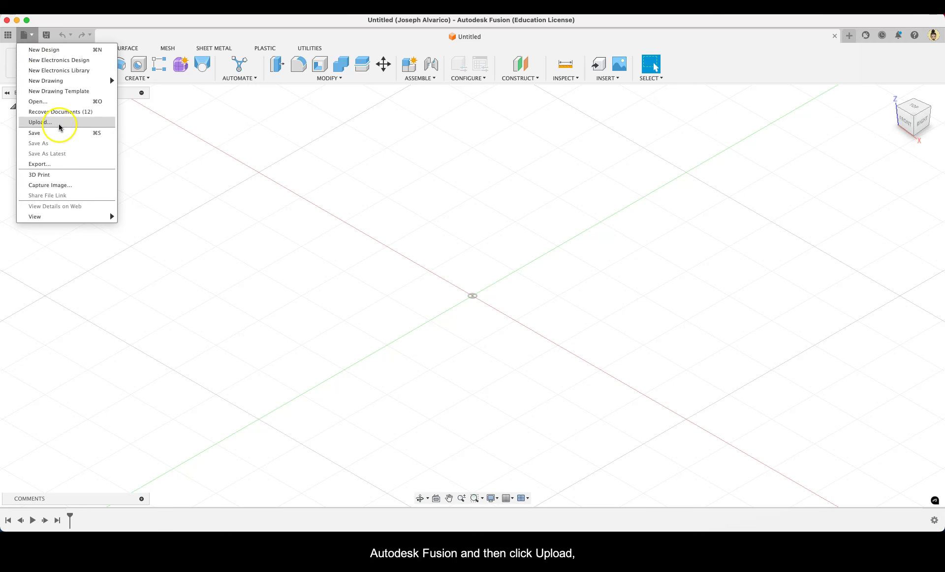
click(40, 122)
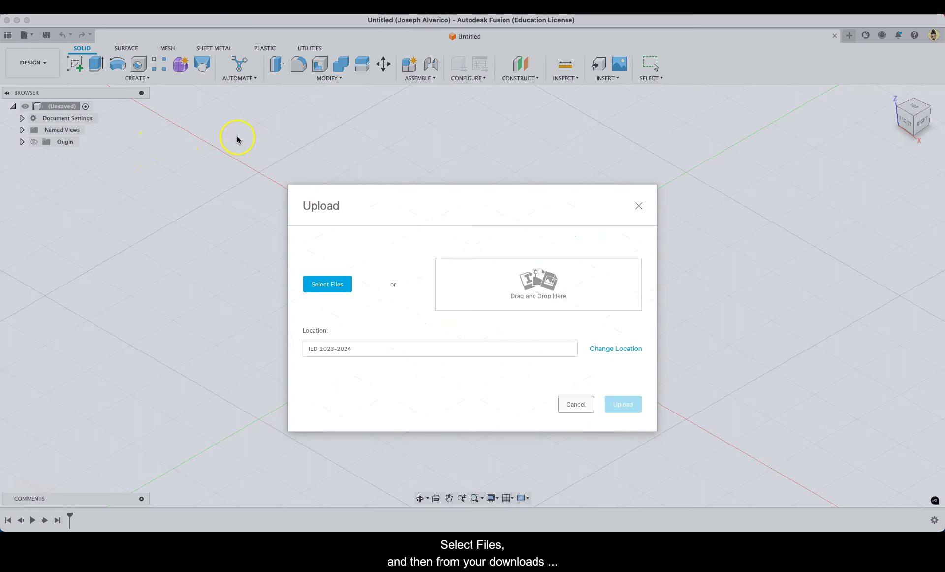
click(339, 283)
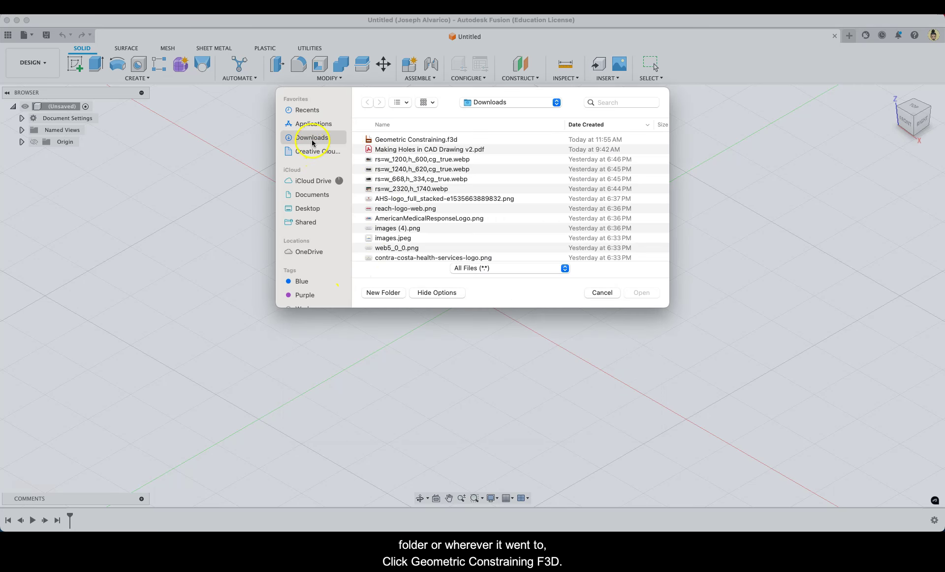
click(413, 141)
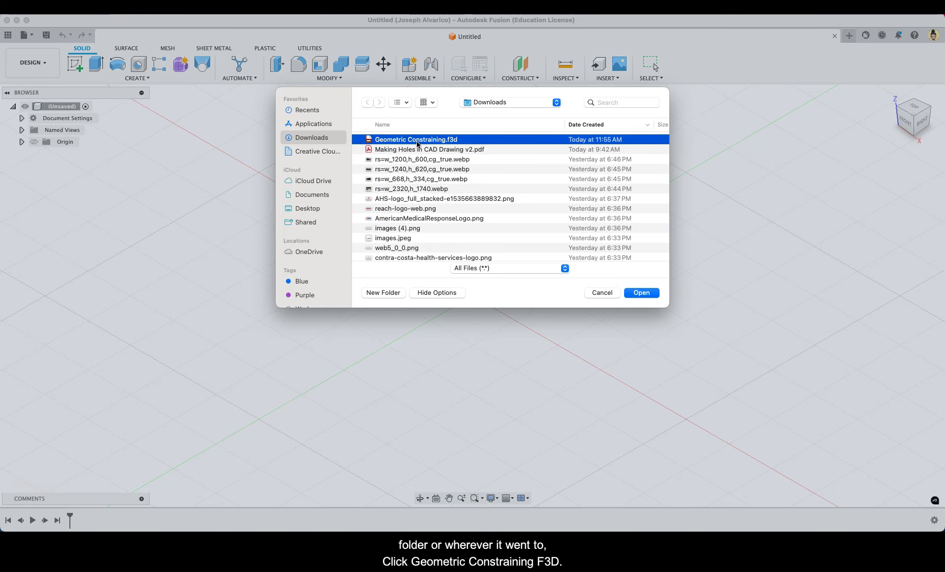
click(641, 292)
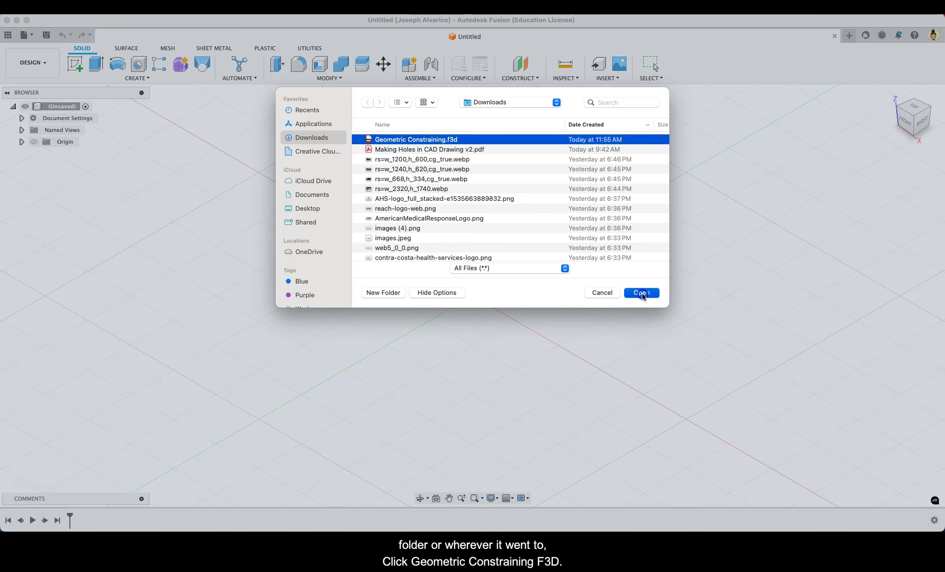
click(626, 459)
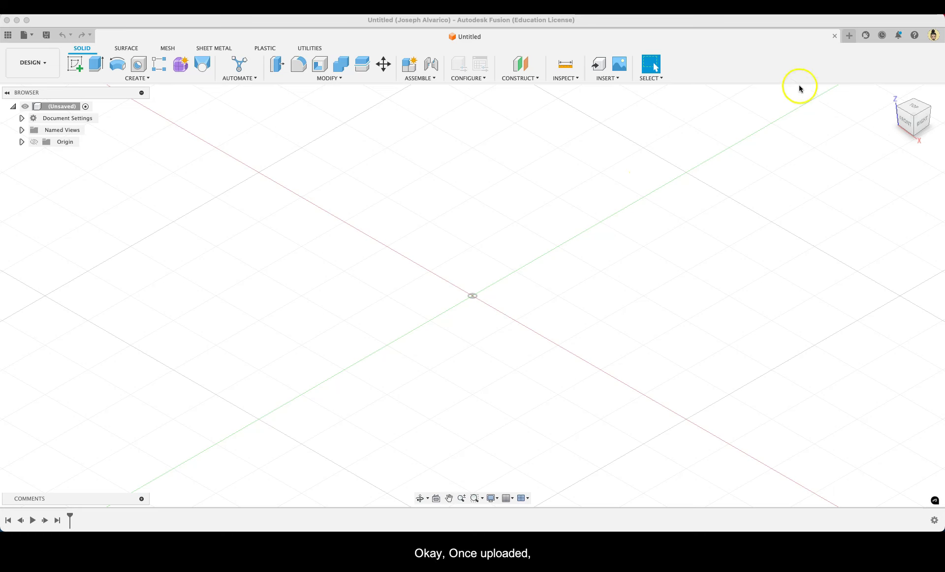
Step: Open the uploaded Geometric Constraining design from its upload-complete notification and dismiss the notifications
click(899, 36)
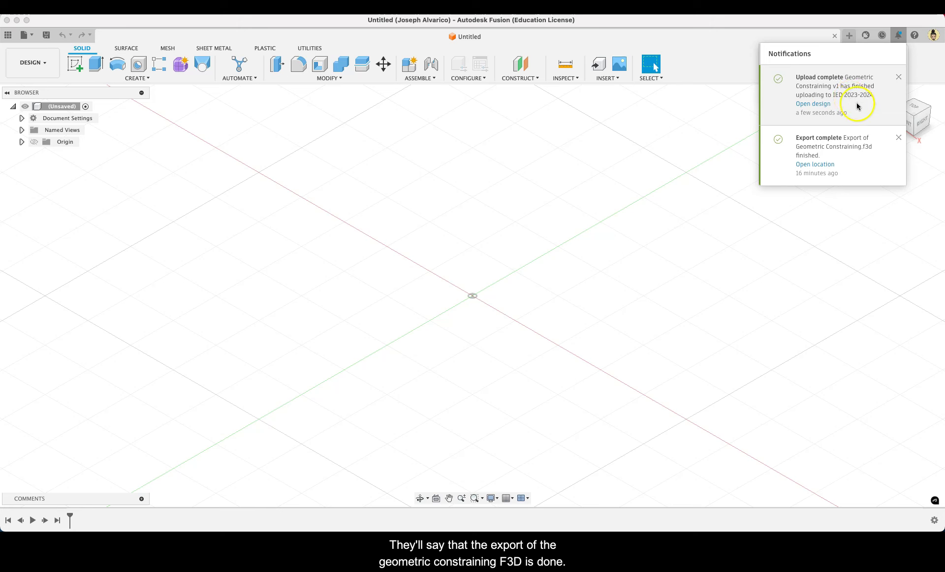
click(897, 34)
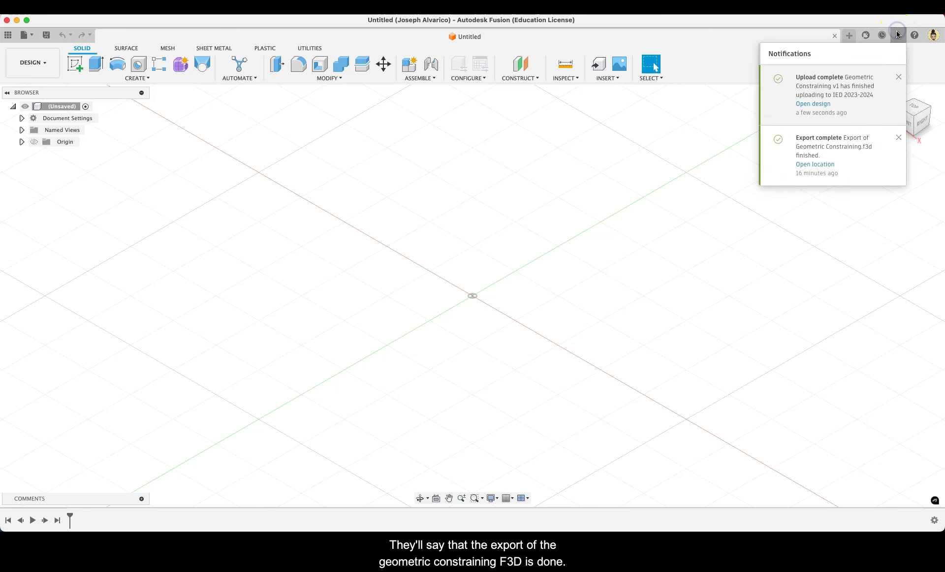
click(819, 106)
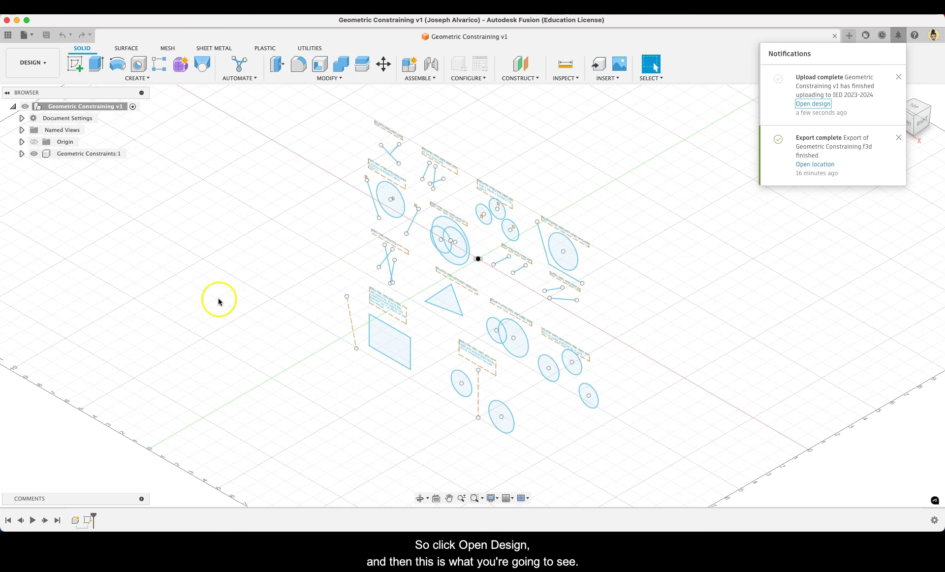
click(891, 79)
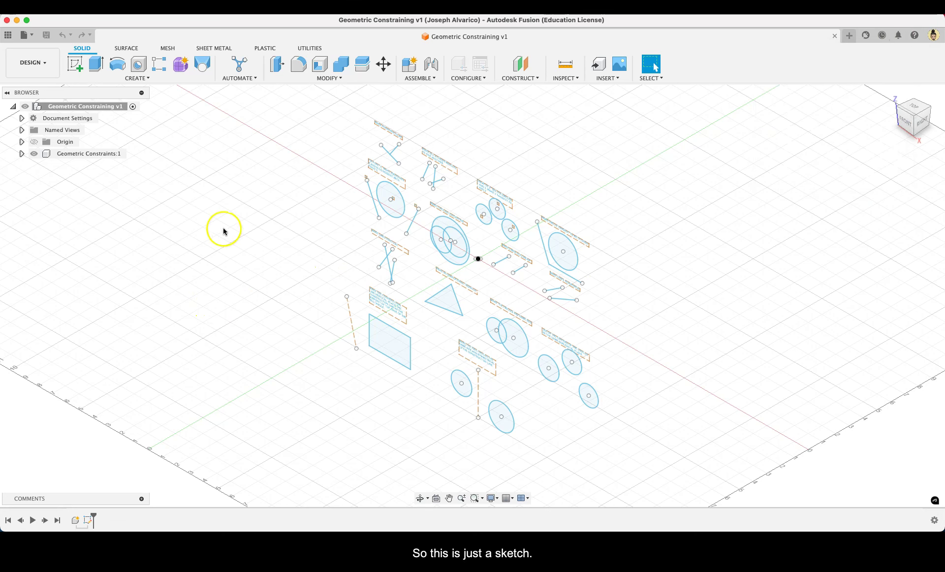
Step: Open Sketch1 of the Geometric Constraints component for editing and expand the sketch palette beside the sketch
click(22, 154)
click(30, 178)
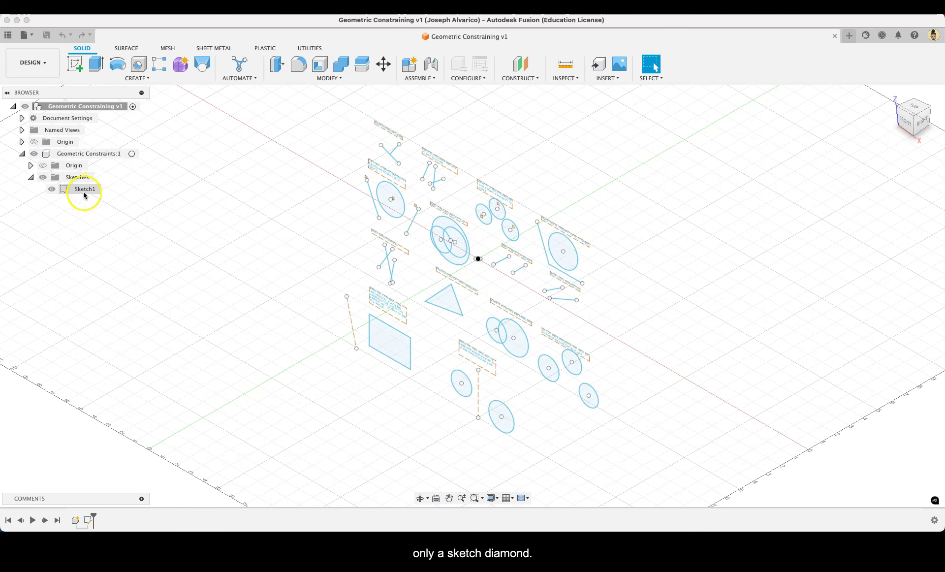
scroll(293, 259, up, 2)
scroll(293, 259, down, 3)
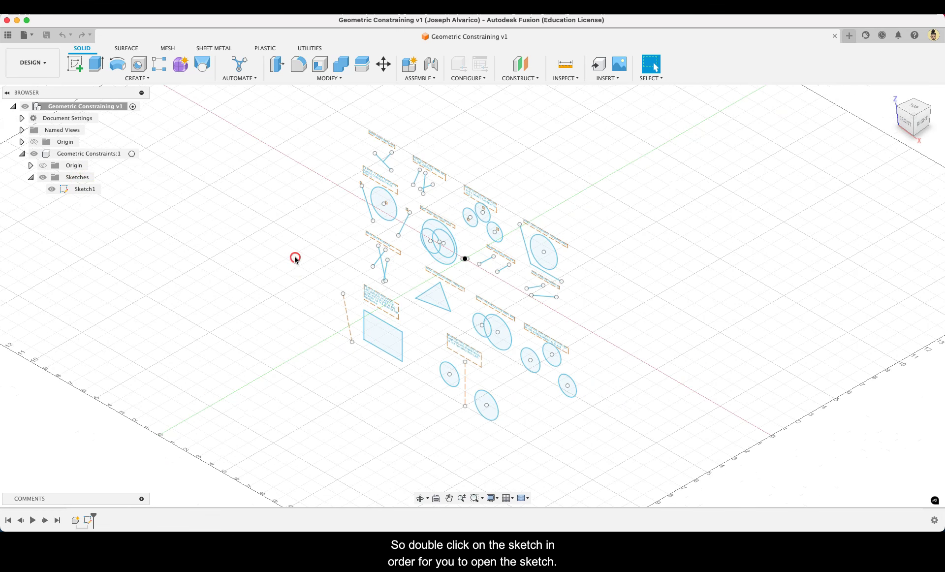
middle_drag(295, 256, 169, 240)
double_click(81, 191)
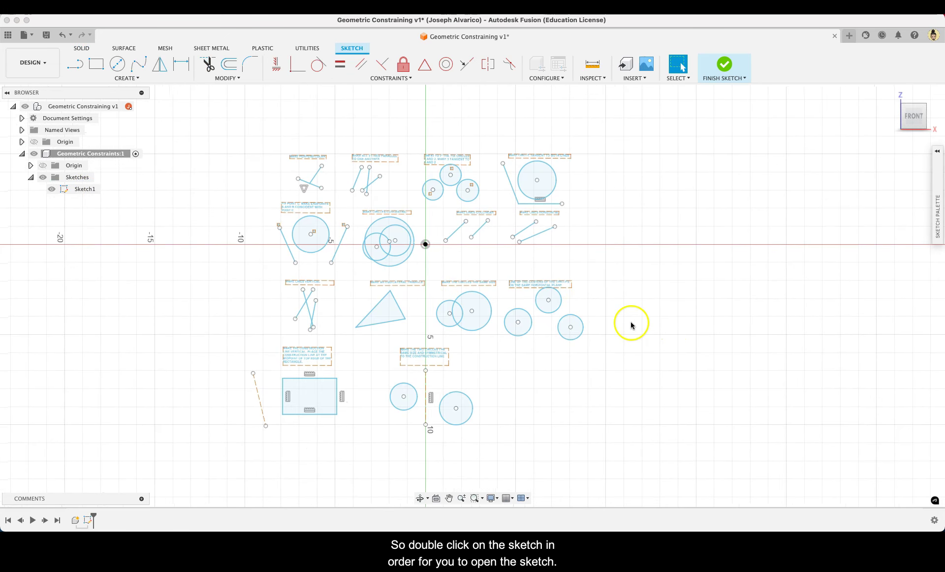
click(937, 152)
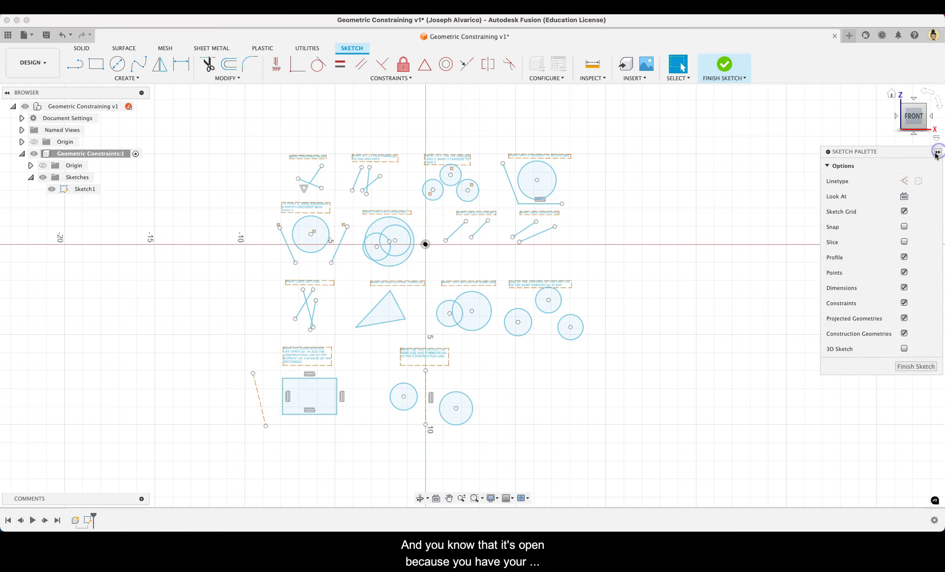
mouse_move(902, 155)
mouse_down()
mouse_move(755, 143)
mouse_move(843, 175)
mouse_up()
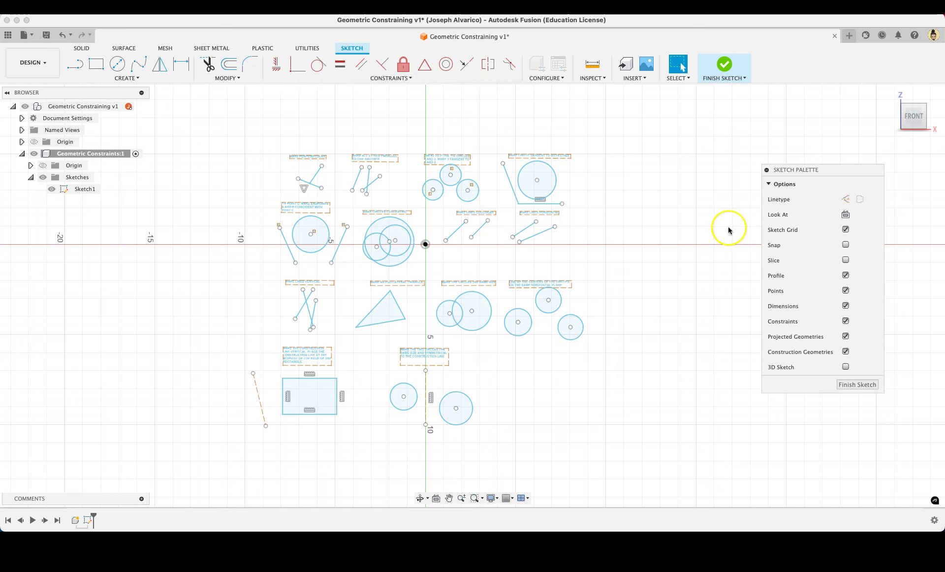
Step: Examine the names and descriptions of the sketch constraint tools, from Horizontal/Vertical through Curvature
click(274, 64)
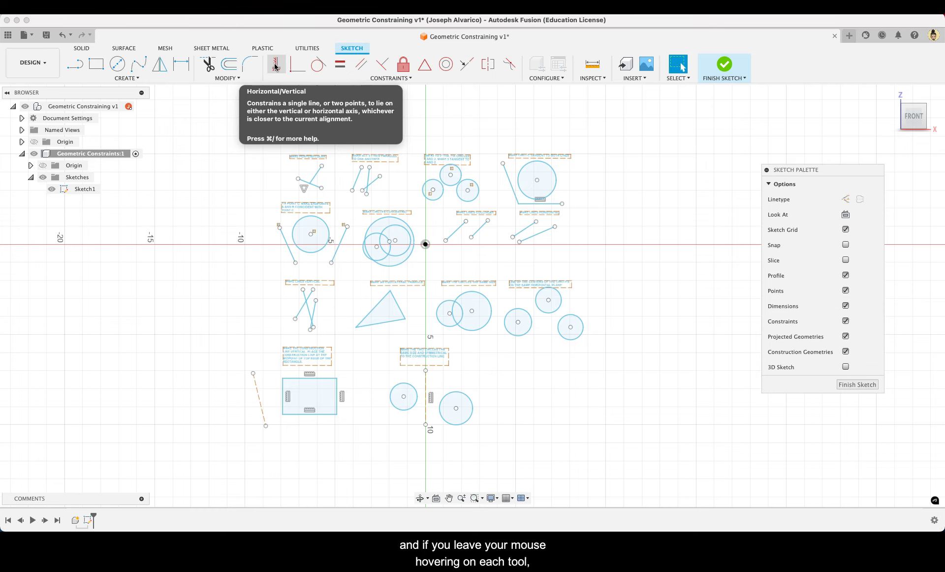
click(296, 65)
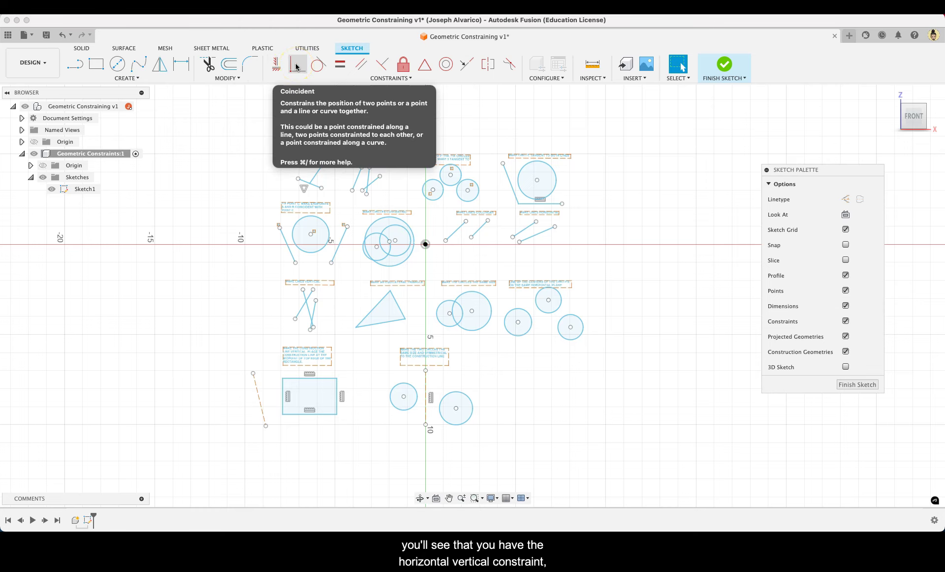
click(317, 66)
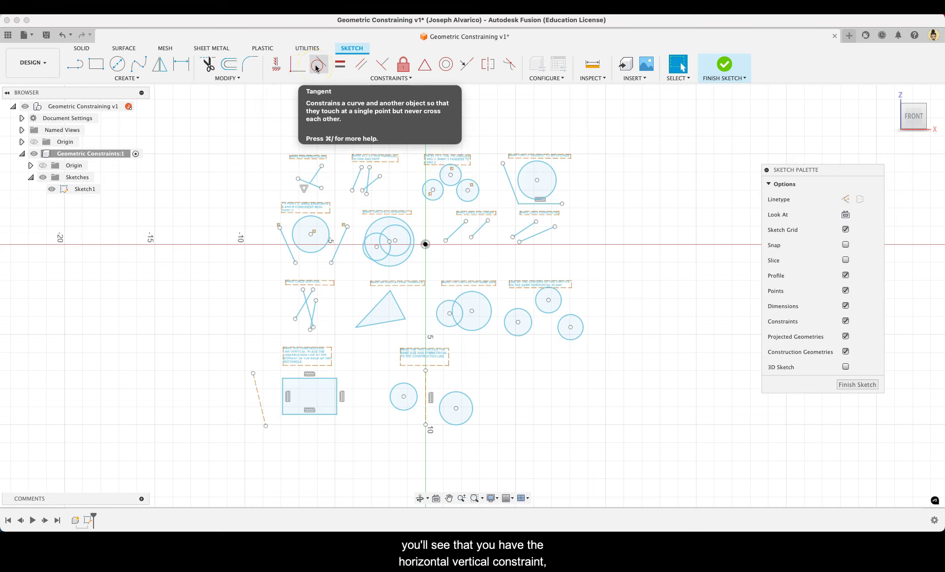
click(340, 68)
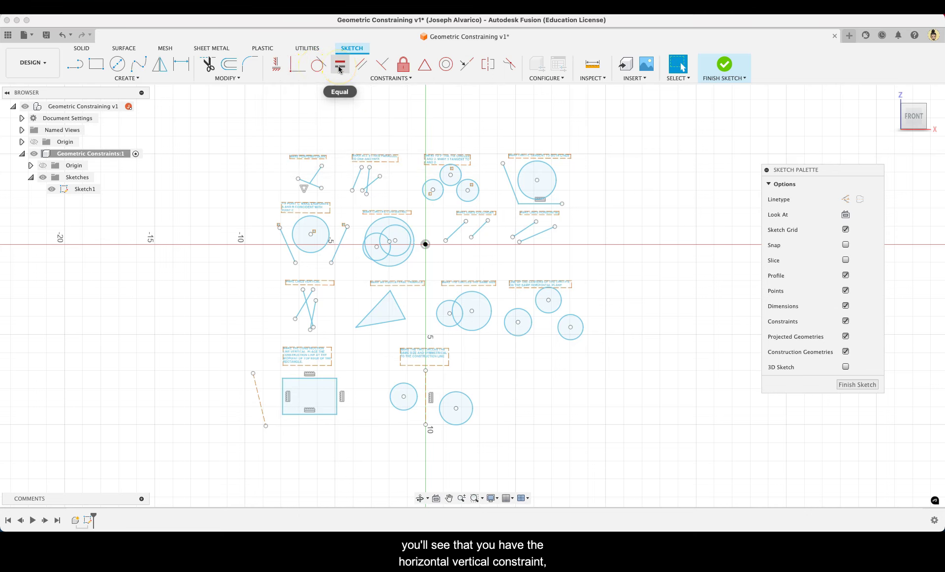
click(362, 68)
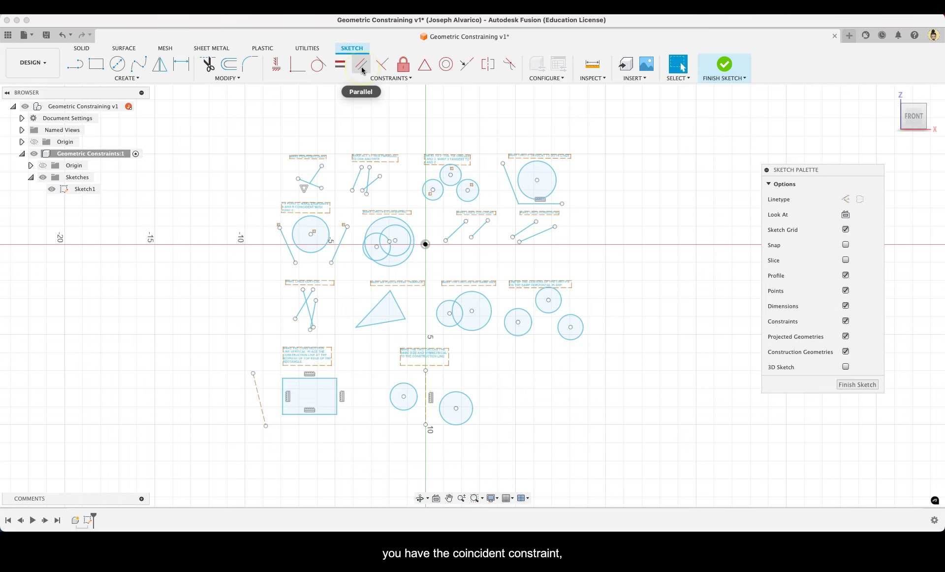
click(384, 69)
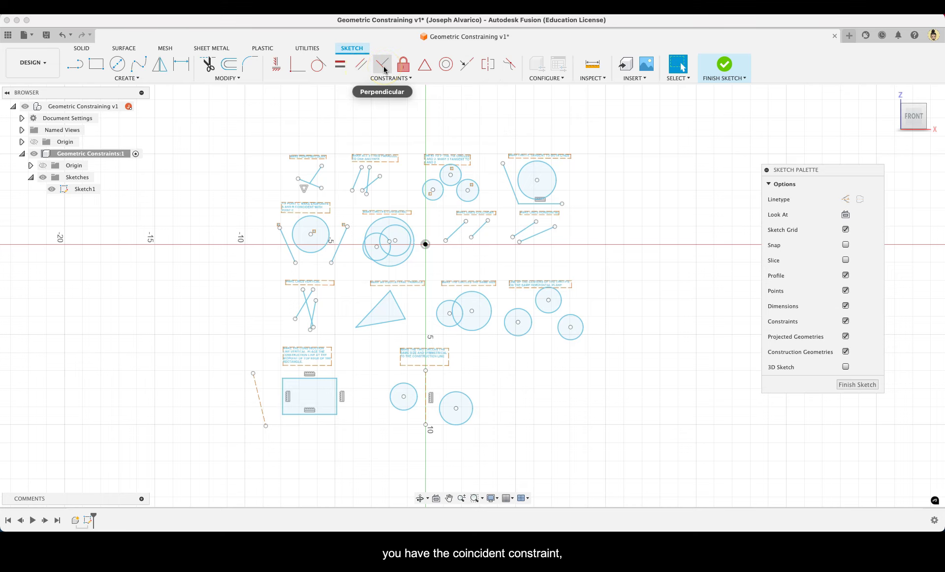
click(401, 70)
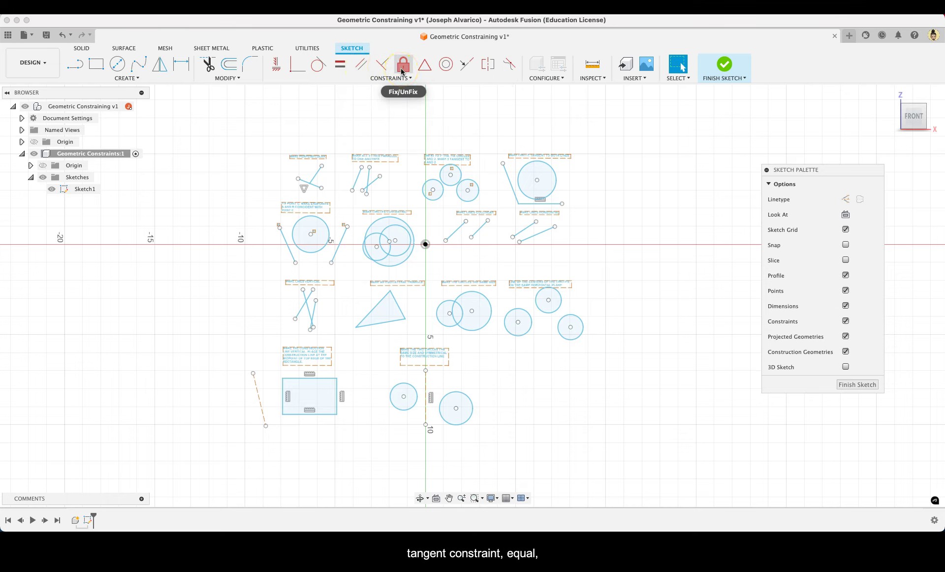
click(424, 67)
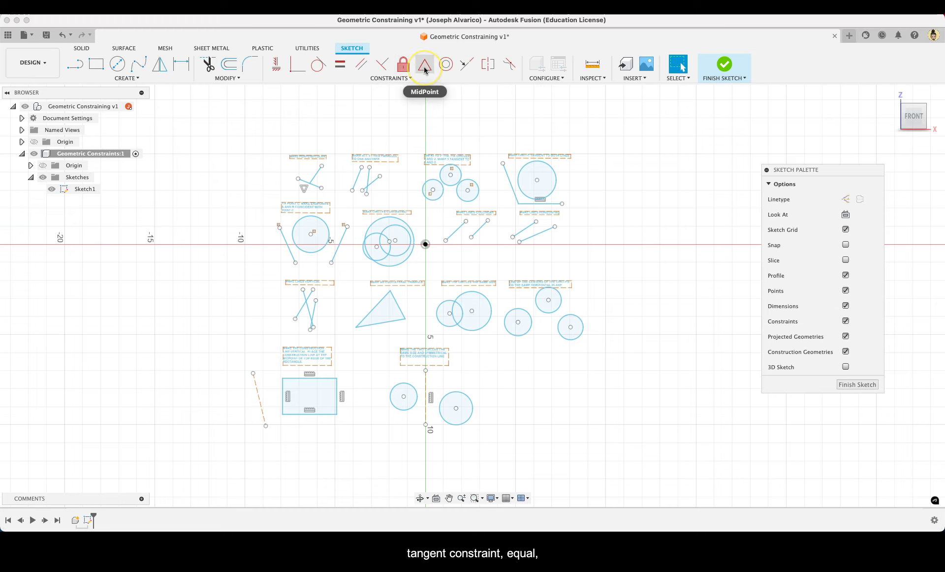
click(441, 68)
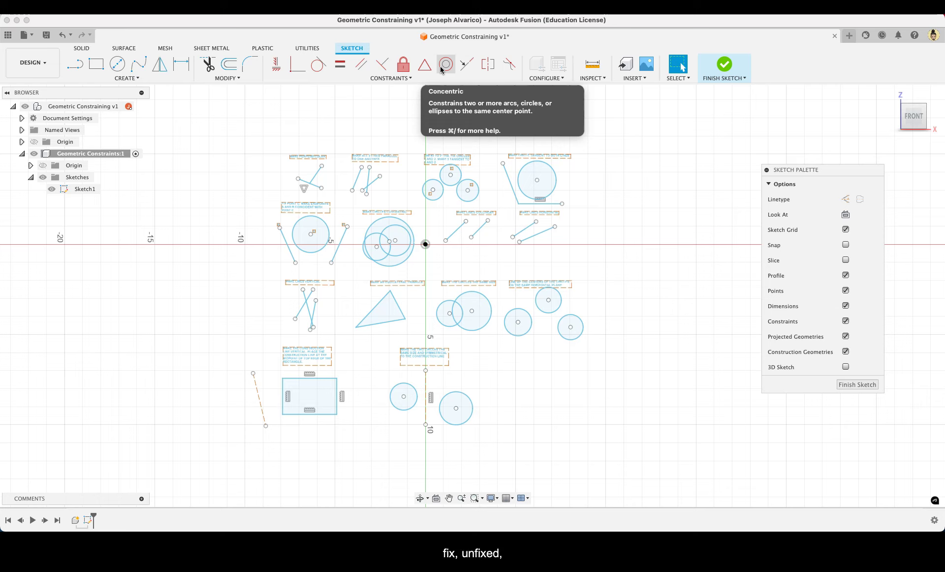
click(468, 68)
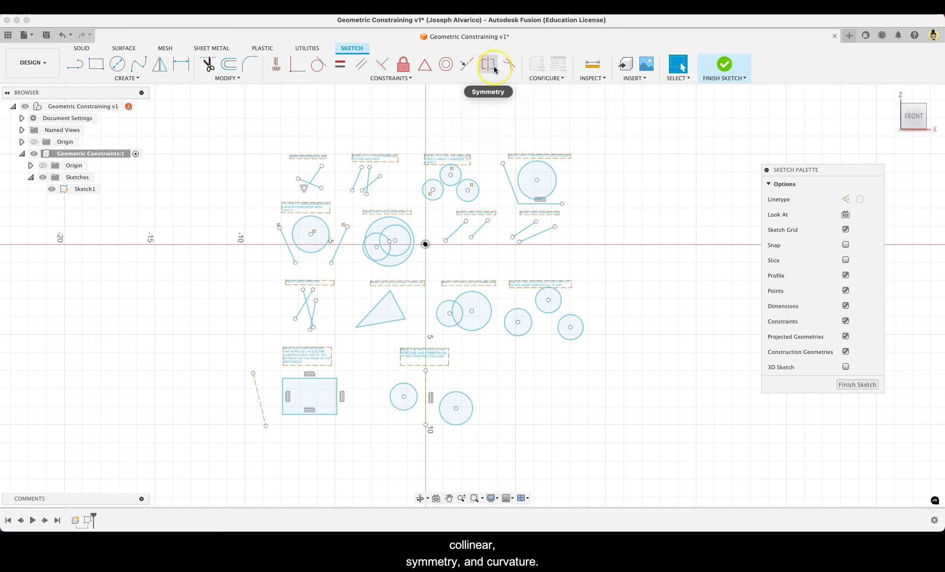
click(509, 69)
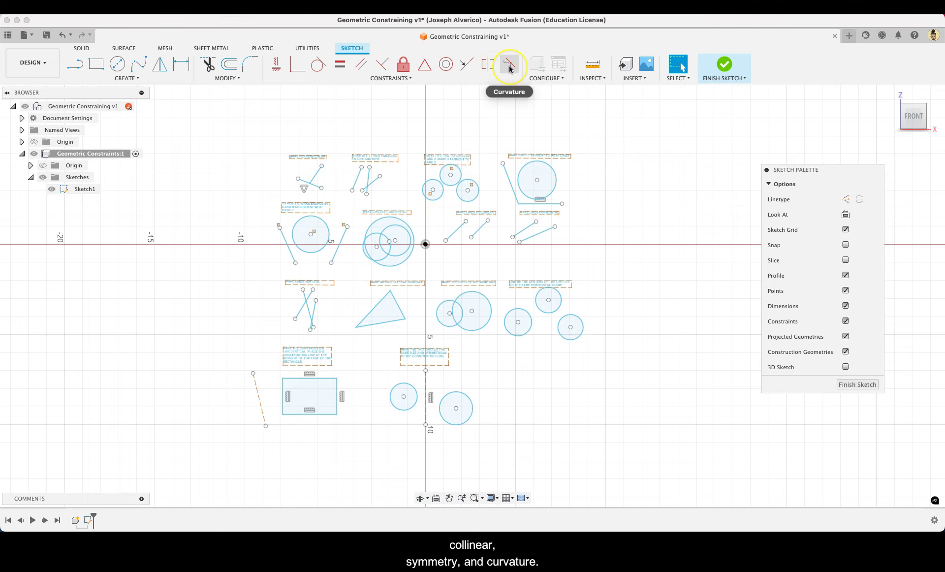
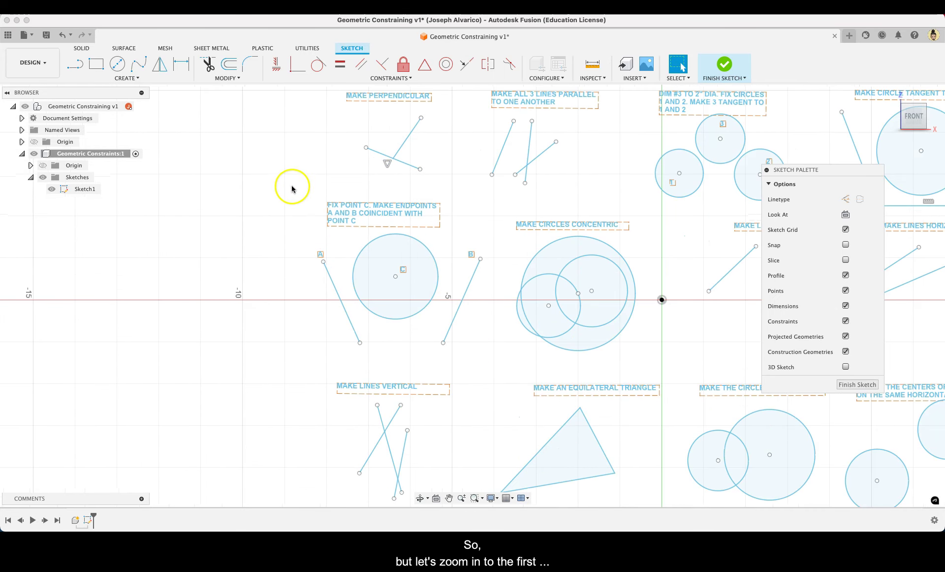
Step: Apply a Perpendicular constraint between the two lines of the MAKE PERPENDICULAR exercise
scroll(164, 269, up, 5)
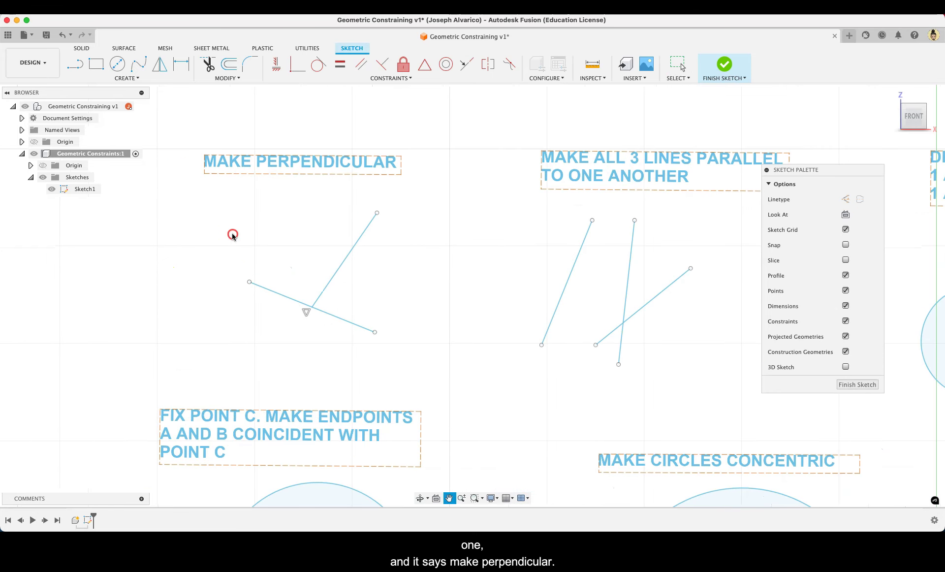
middle_drag(232, 234, 146, 244)
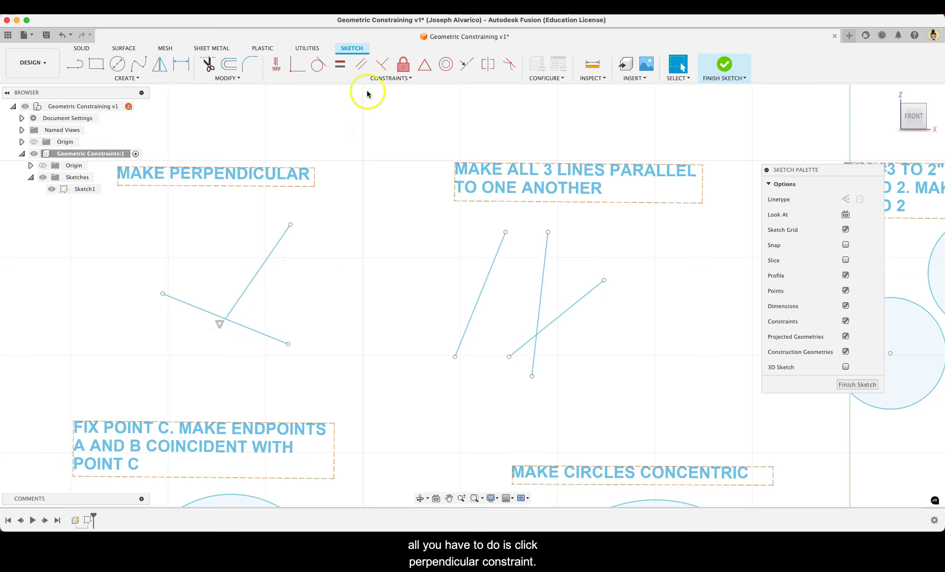
click(377, 65)
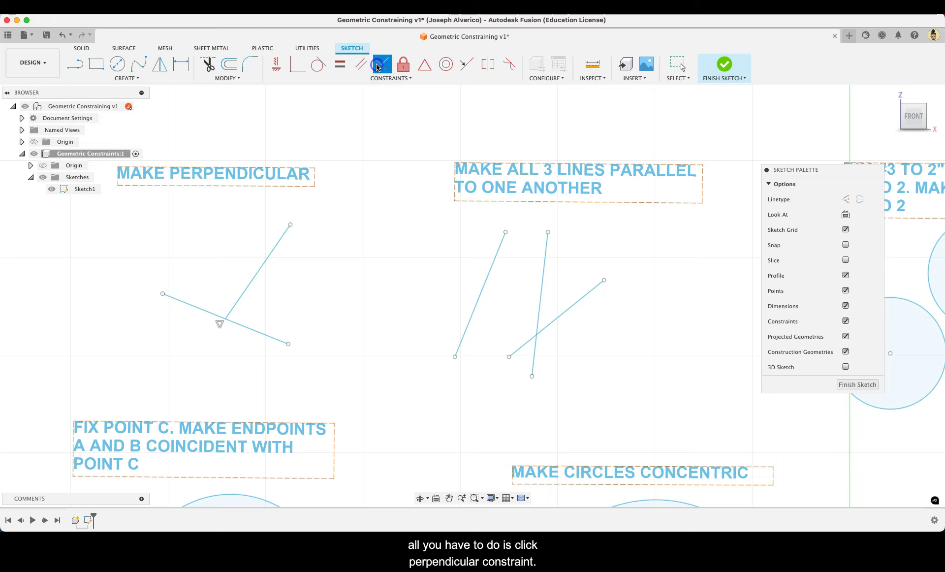
click(248, 327)
click(245, 285)
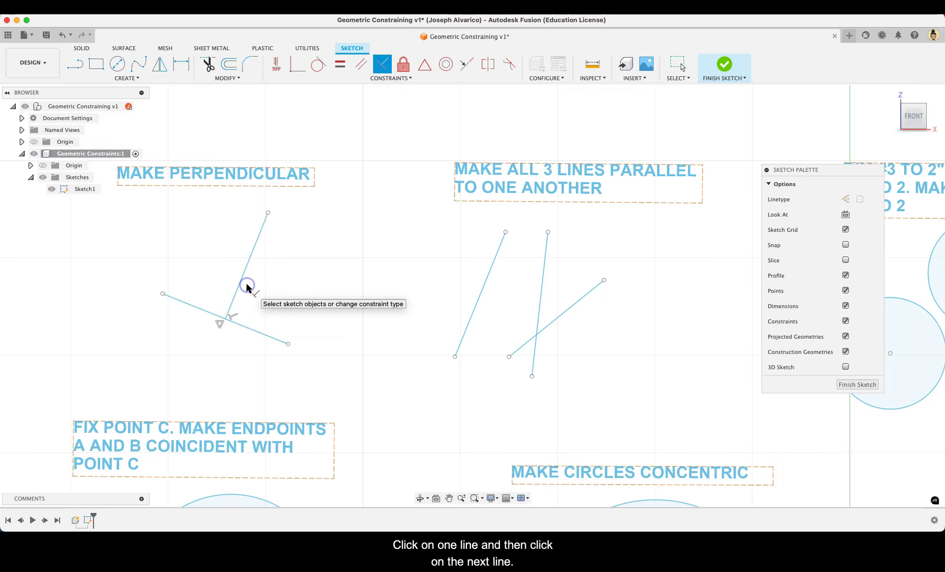
scroll(249, 320, up, 3)
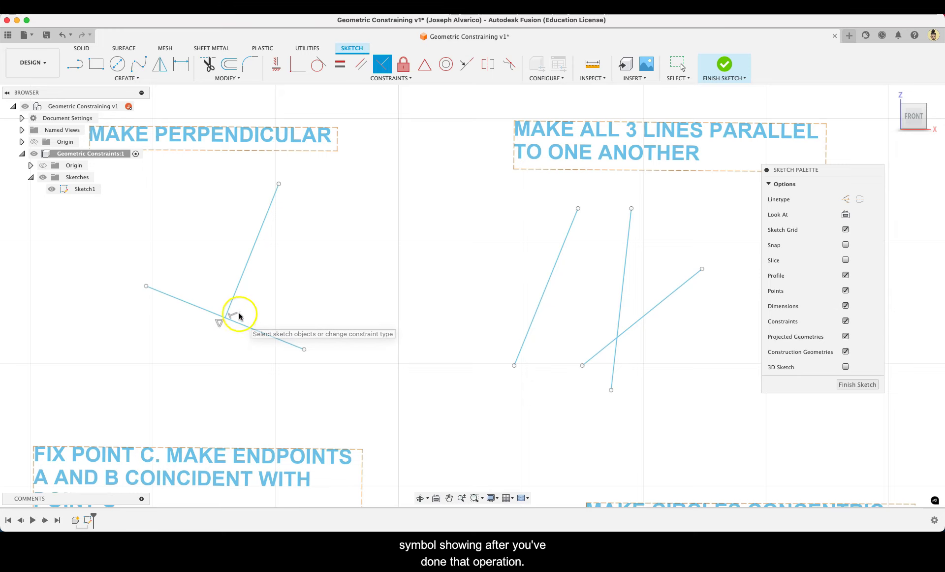
Step: Make the second and third lines of the MAKE ALL 3 LINES PARALLEL exercise parallel to the first line with Parallel constraints
scroll(449, 319, down, 2)
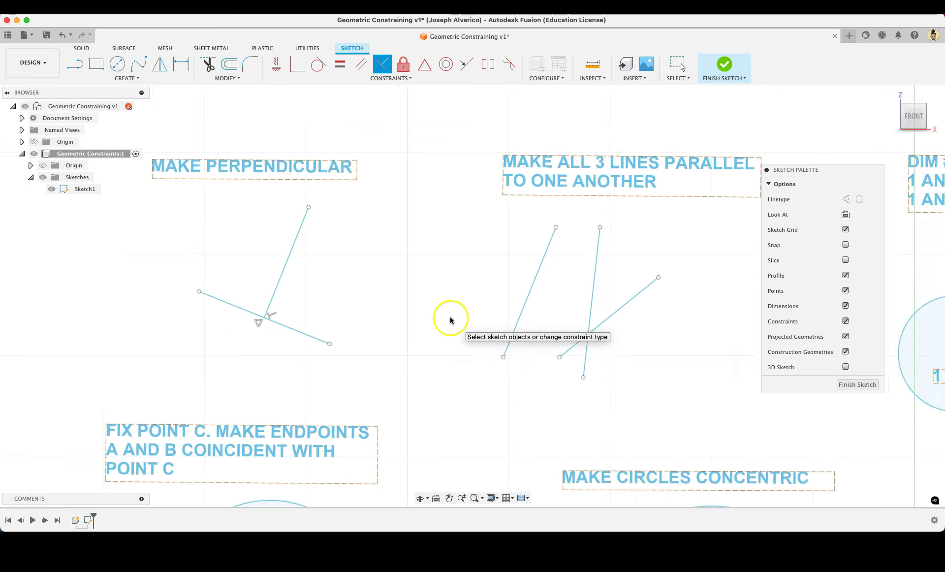
middle_drag(555, 297, 350, 282)
scroll(334, 298, up, 3)
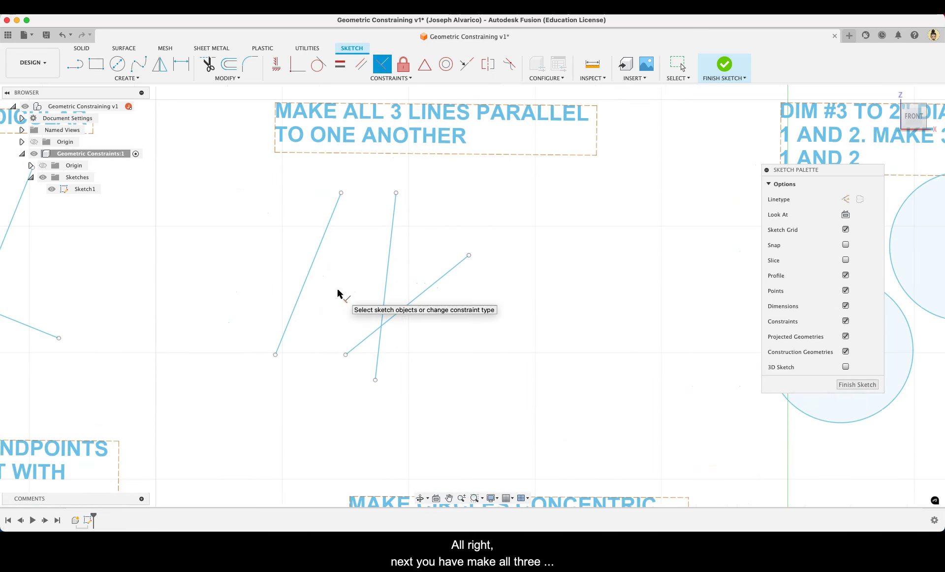
scroll(337, 297, down, 1)
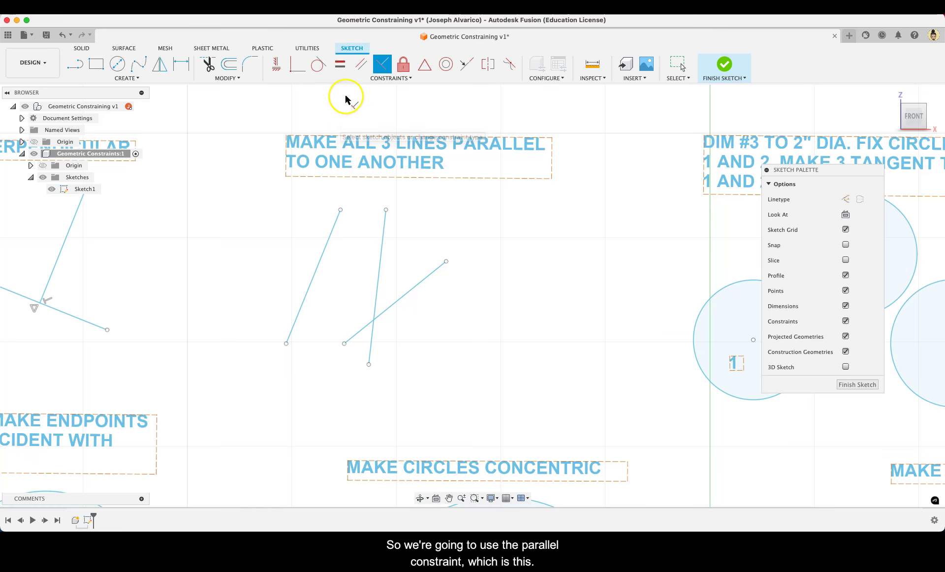
click(361, 67)
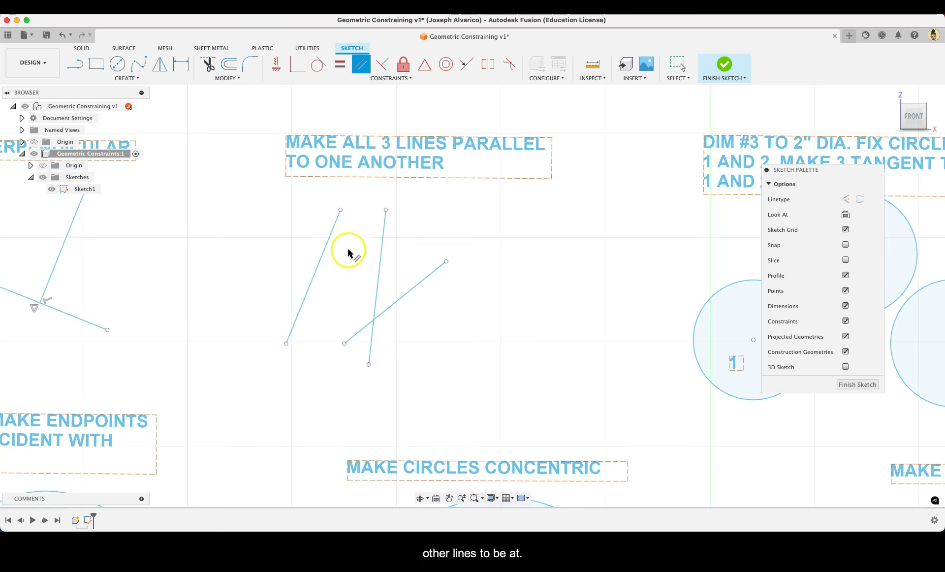
click(326, 251)
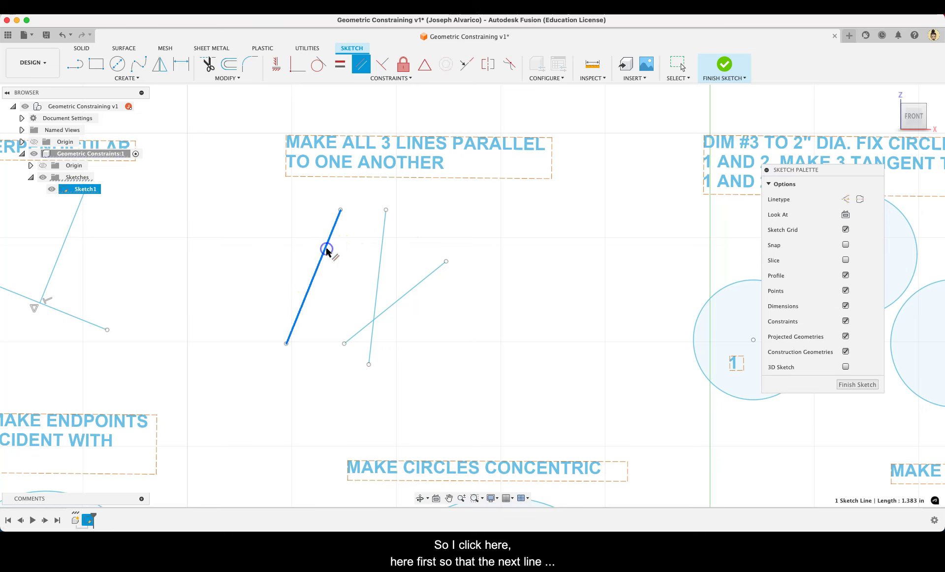
click(375, 243)
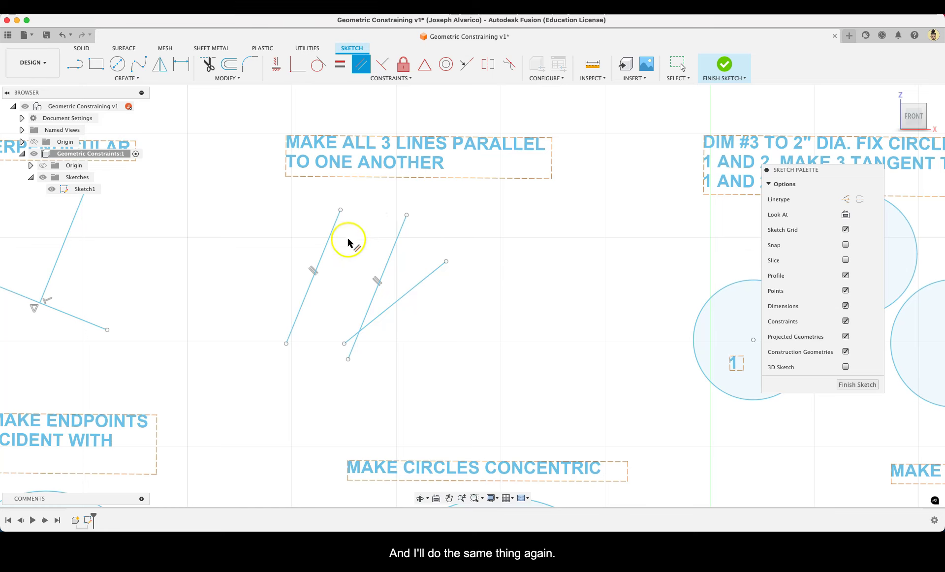
click(333, 240)
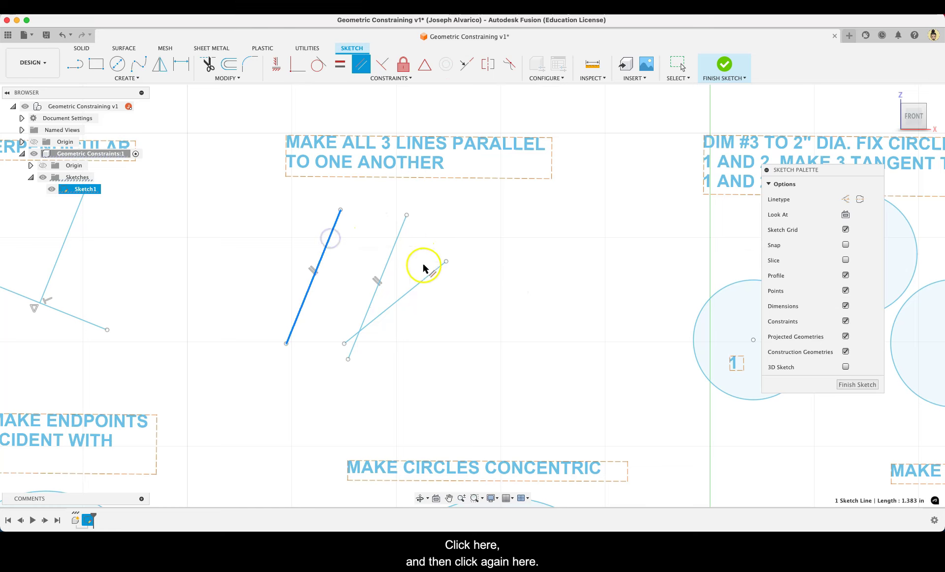
click(423, 279)
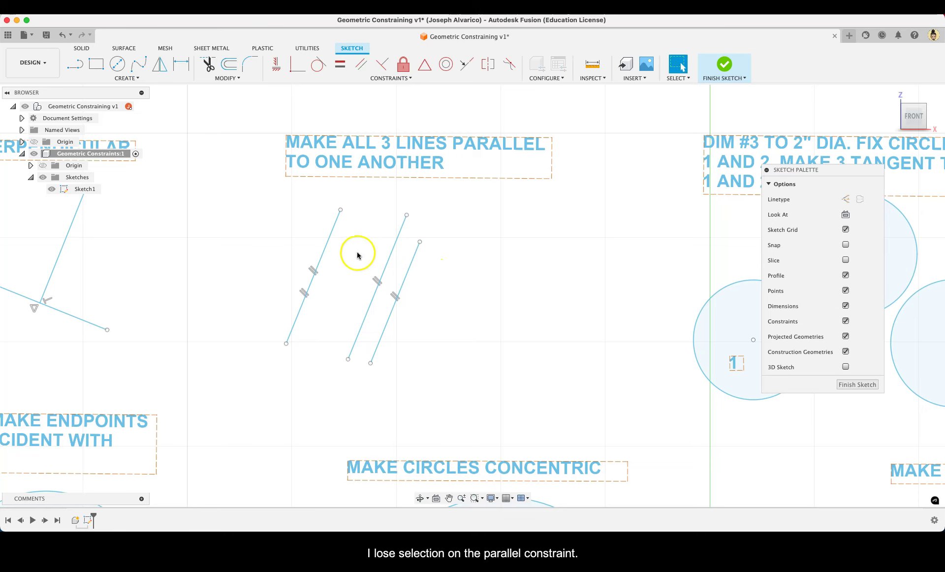
Step: Move the middle and far parallel lines closer to the first line to test how they still move
click(387, 261)
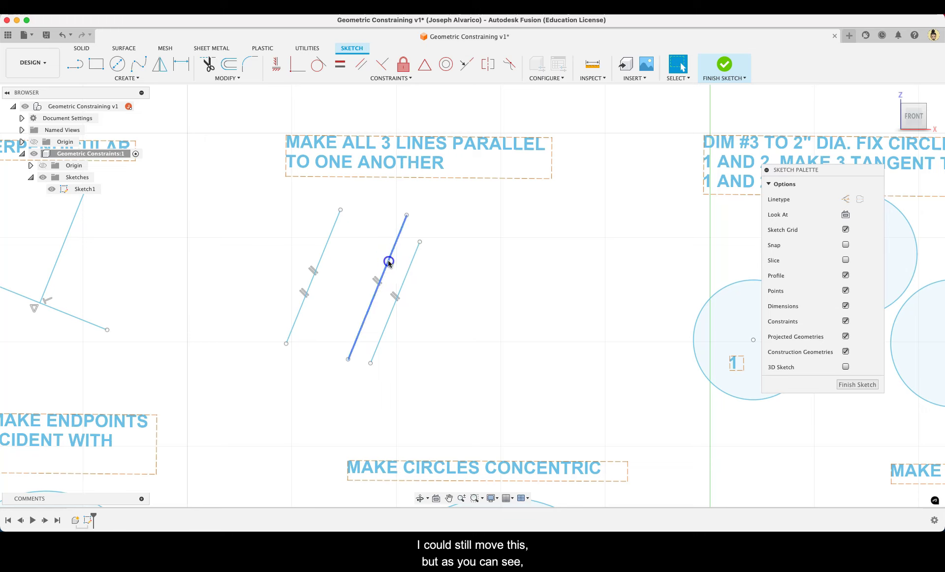
mouse_move(404, 223)
mouse_down()
mouse_move(358, 338)
mouse_move(350, 266)
mouse_move(424, 262)
mouse_move(320, 237)
mouse_move(307, 218)
mouse_move(352, 218)
mouse_move(356, 231)
mouse_move(295, 221)
mouse_move(370, 231)
mouse_move(375, 215)
mouse_up()
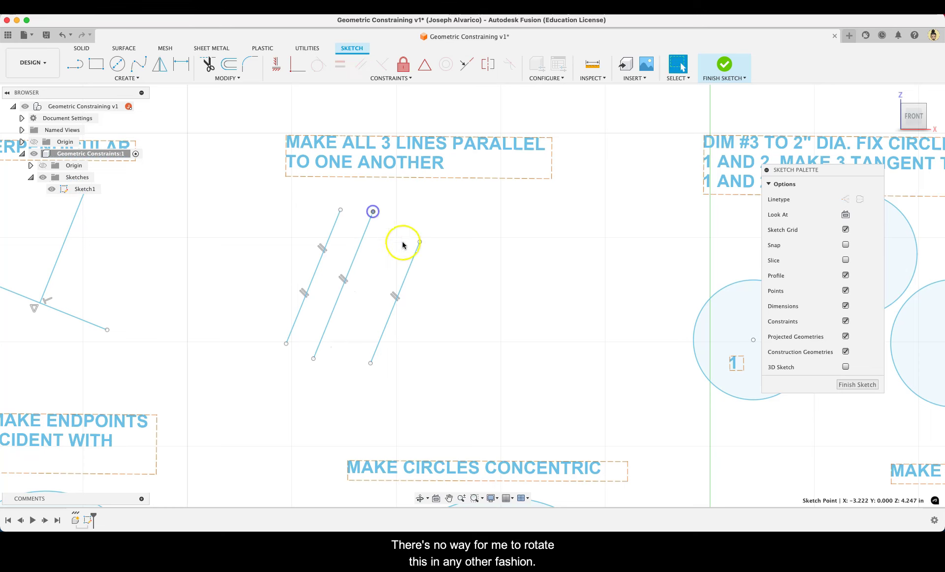
drag(415, 255, 385, 249)
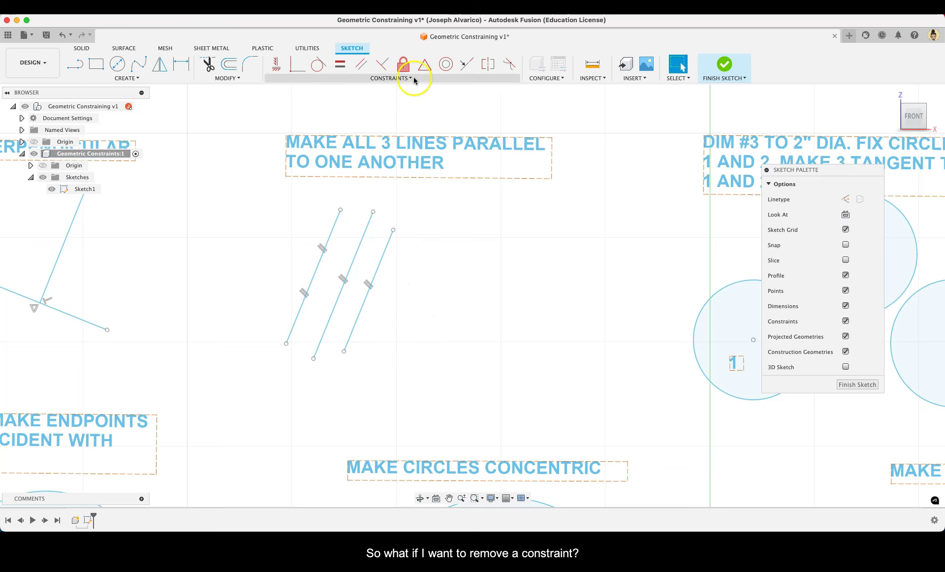
Step: Delete both parallel constraints linking the three lines, and undo the deletions to bring the constraints back
click(367, 284)
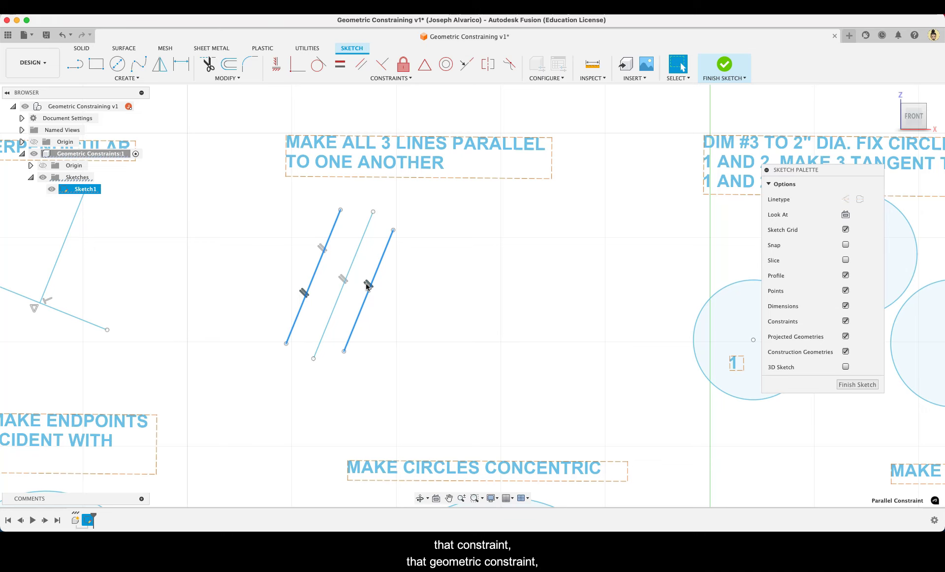
right_click(368, 284)
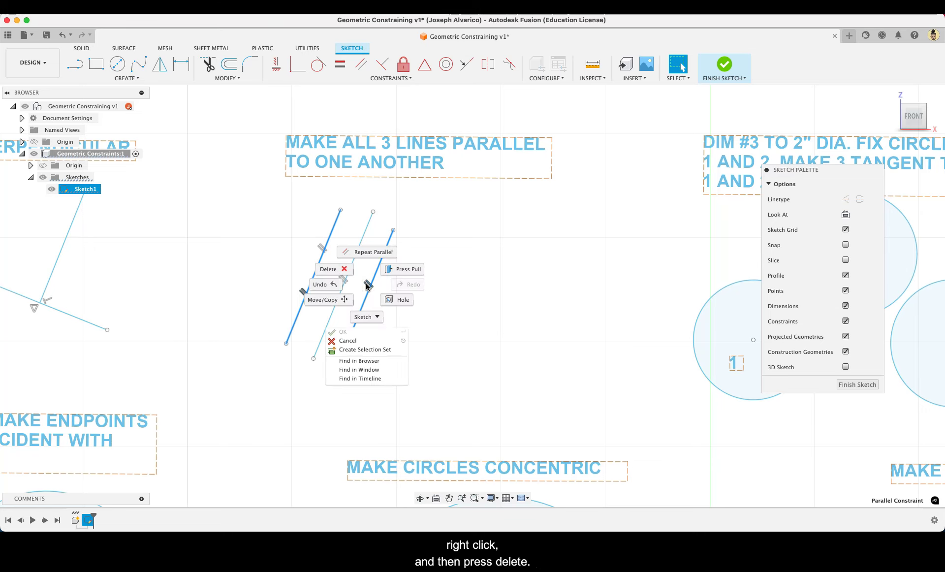
click(333, 269)
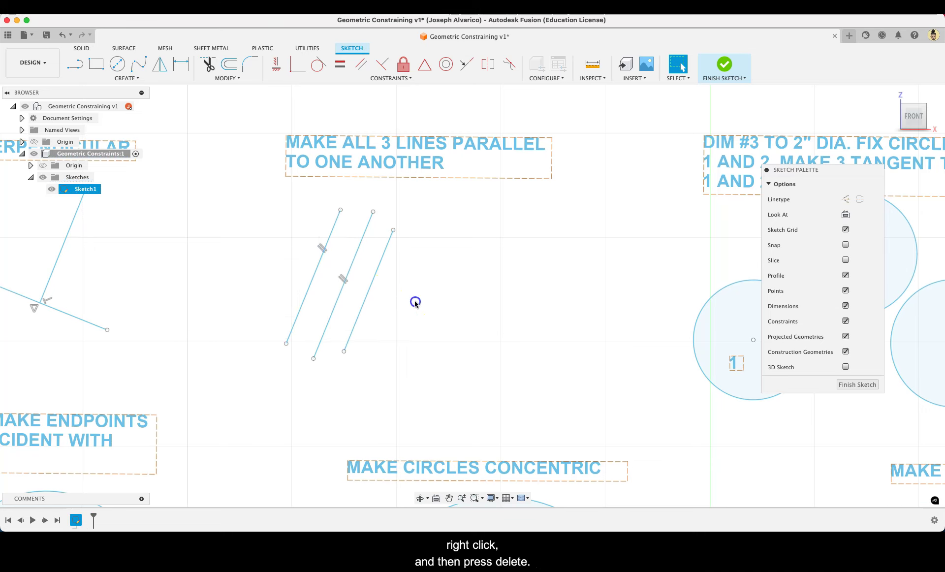
click(342, 280)
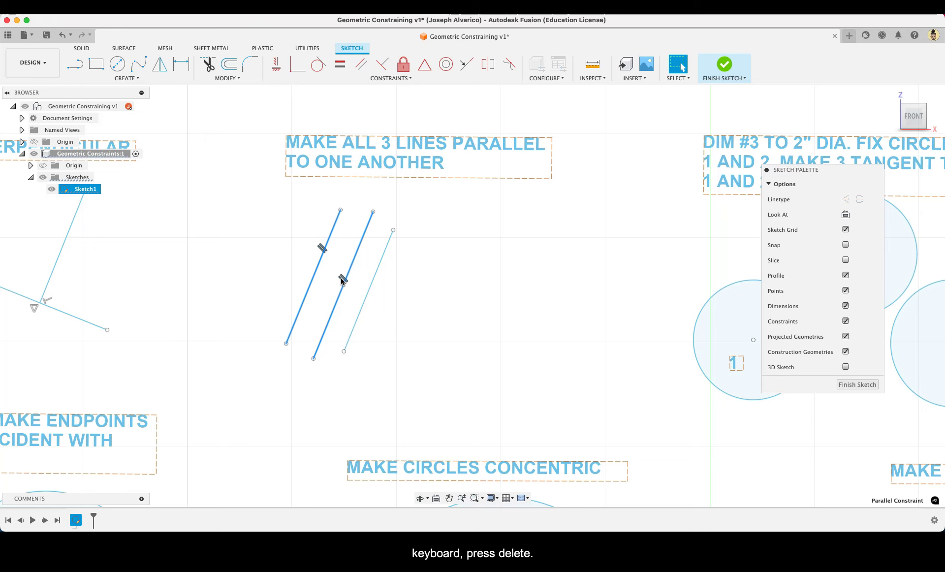
key(Delete)
click(355, 279)
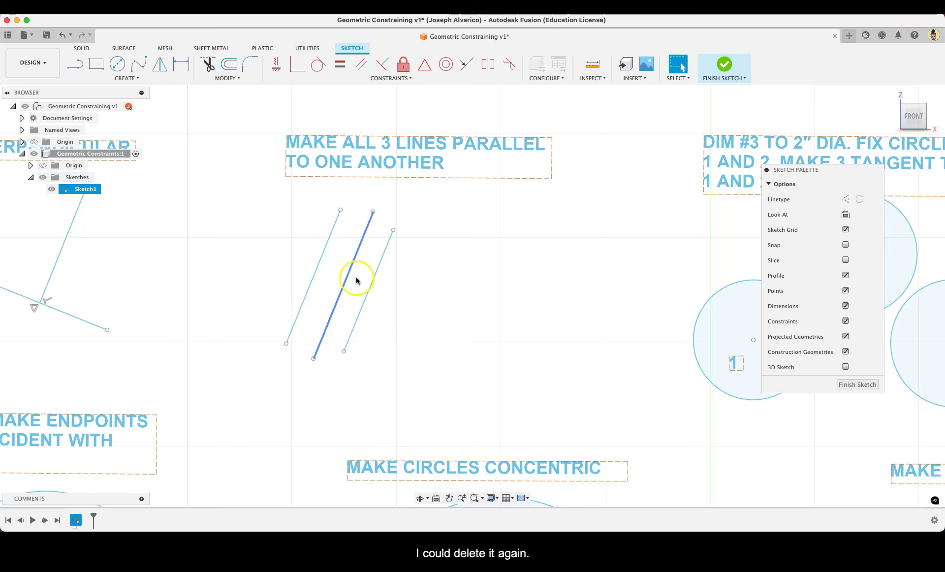
key(super+z)
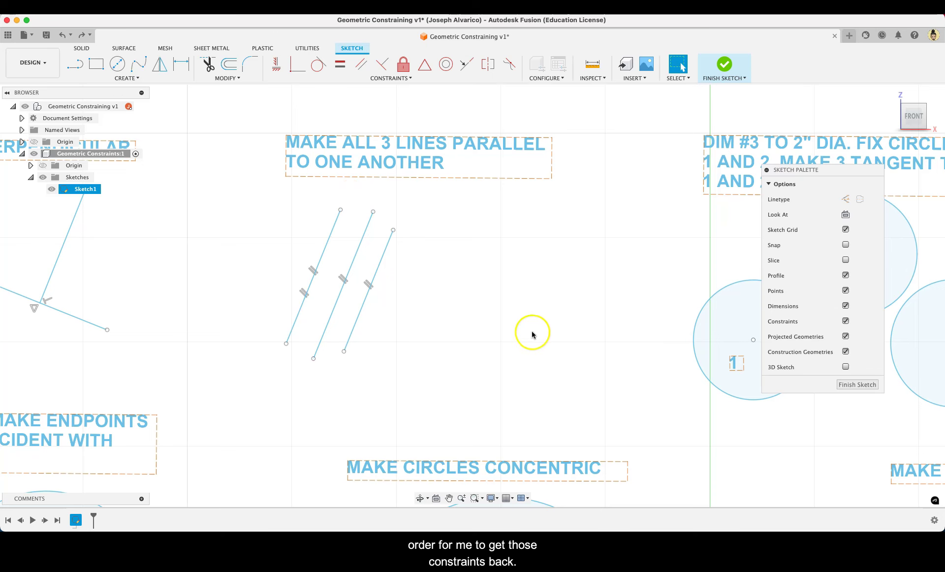
Step: Dimension circle 3 in the three-circle exercise to a diameter of 2 inches
scroll(532, 335, up, 2)
scroll(535, 325, up, 2)
scroll(536, 325, down, 4)
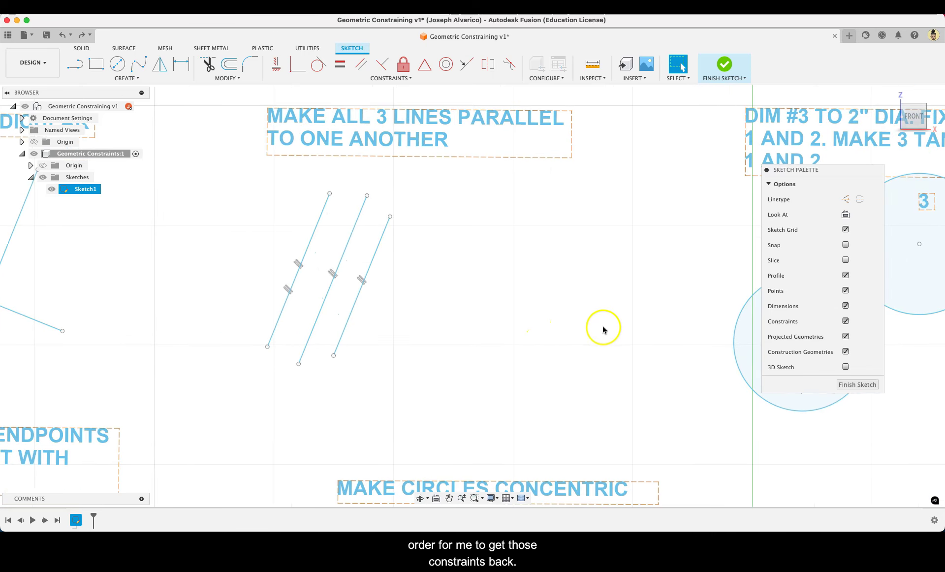
mouse_move(617, 314)
middle_down()
mouse_move(500, 286)
mouse_move(186, 272)
middle_up()
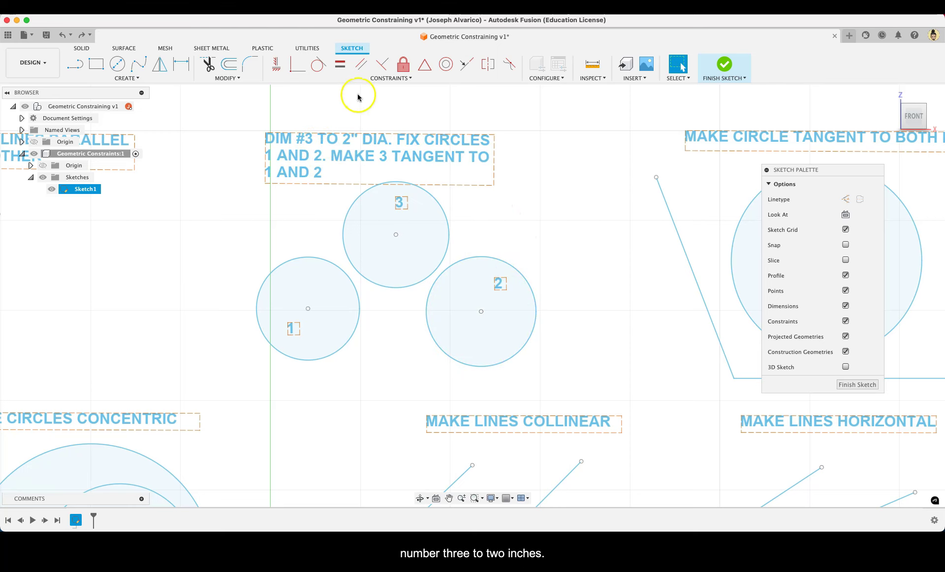
click(187, 68)
click(448, 221)
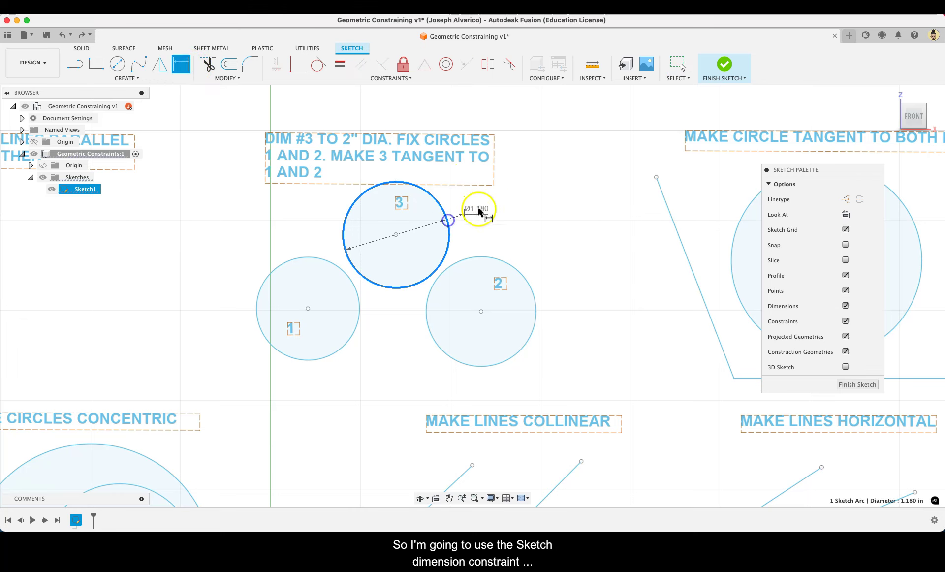
click(492, 206)
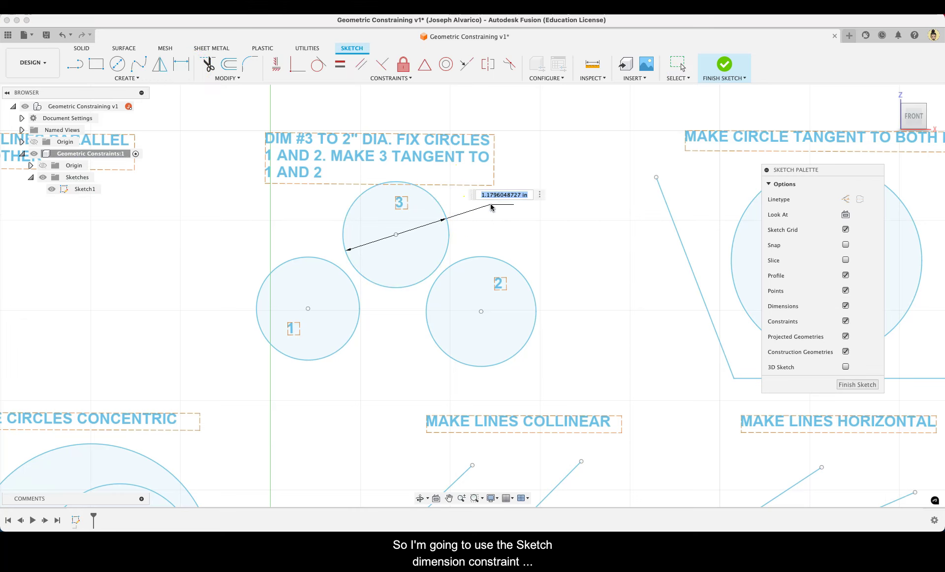
text(2)
key(Return)
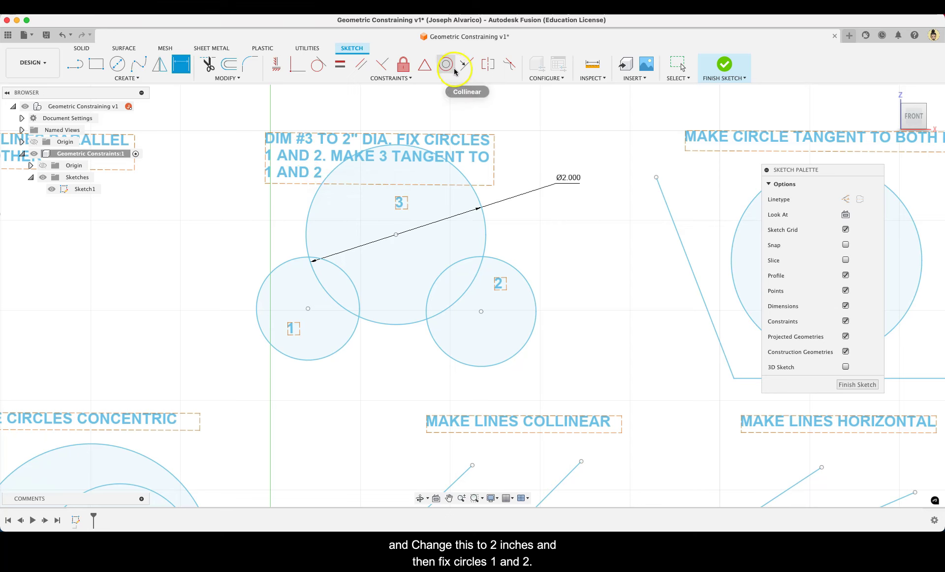
Step: Fix circles 1 and 2 in place with the Fix/UnFix constraint and test whether circle 1 can still be moved
click(403, 66)
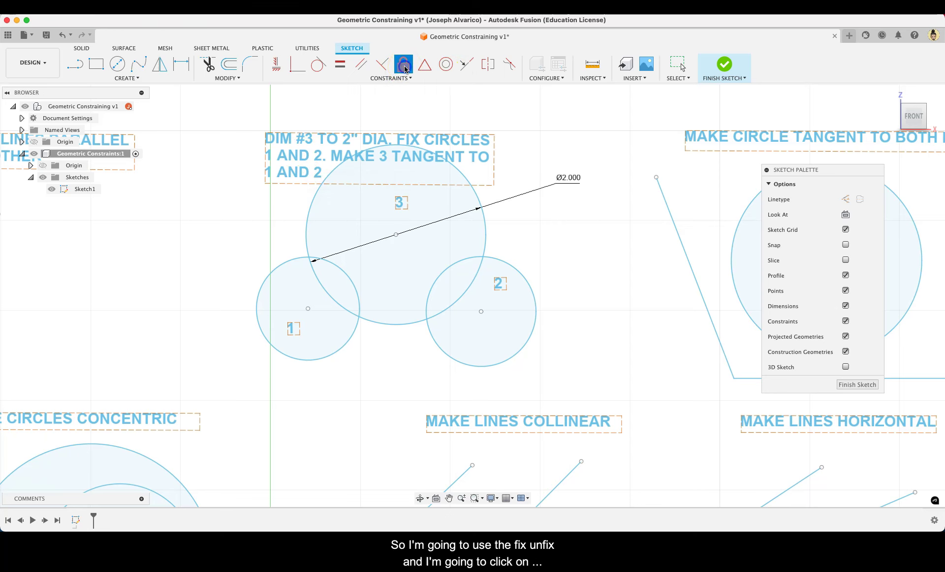
click(285, 268)
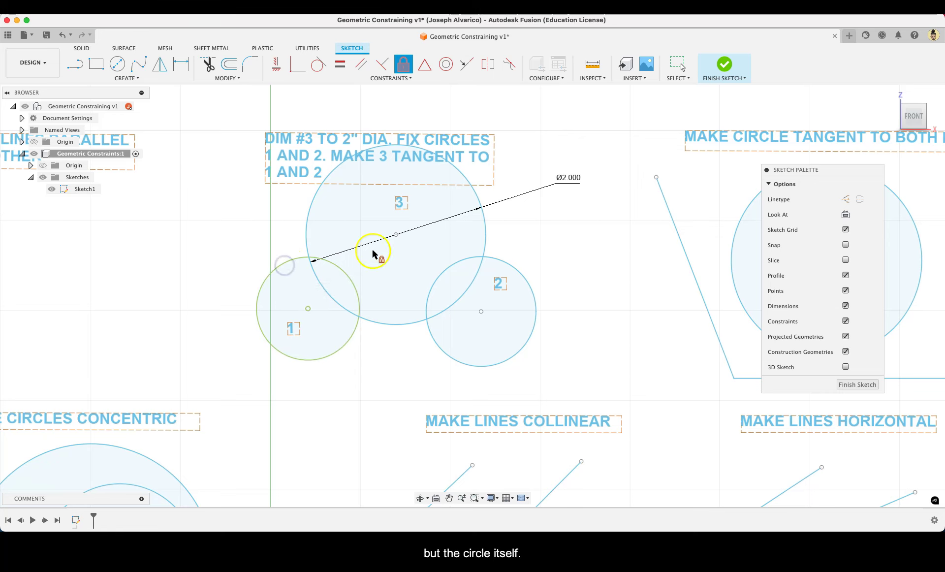
click(512, 266)
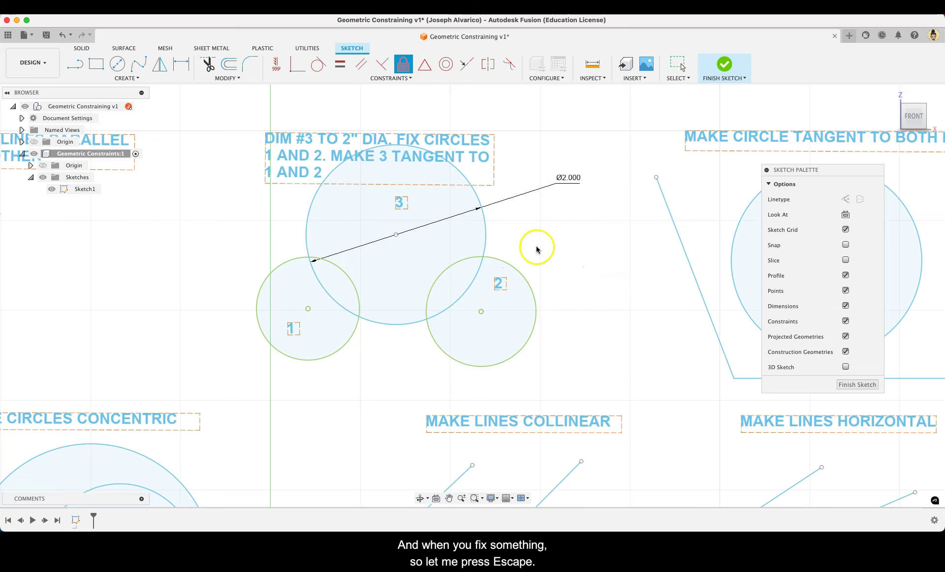
key(Escape)
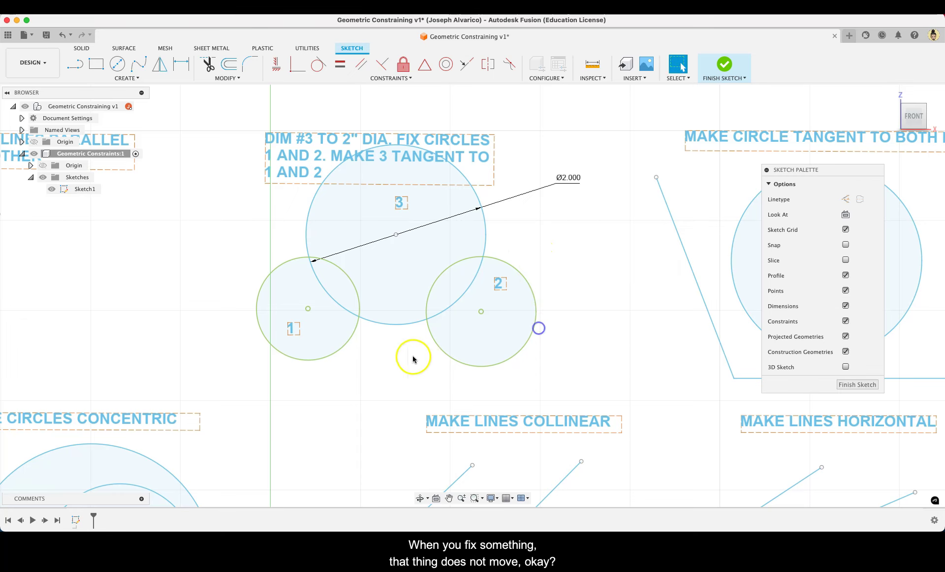
drag(341, 353, 398, 360)
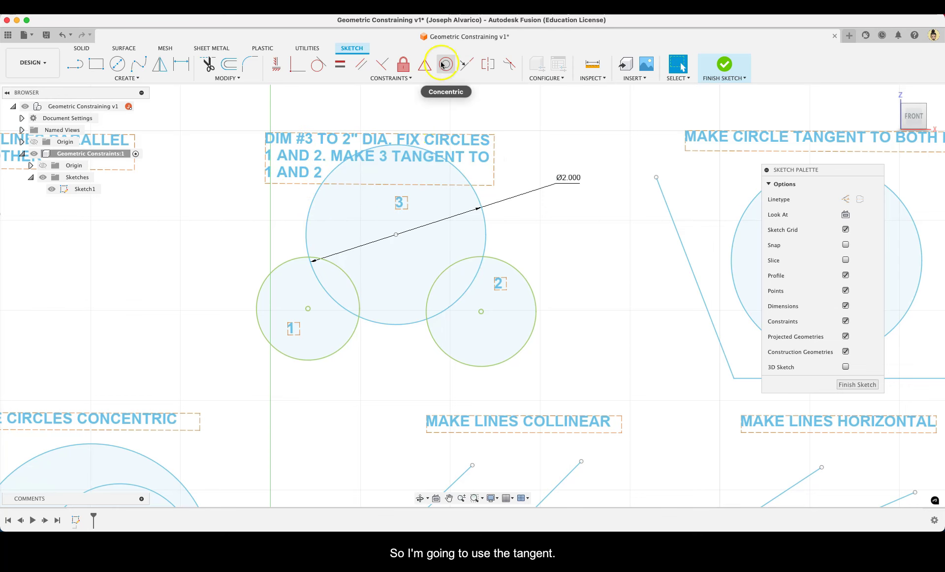
Step: Apply a Tangent constraint between circle 3 and the fixed circle 1
click(313, 66)
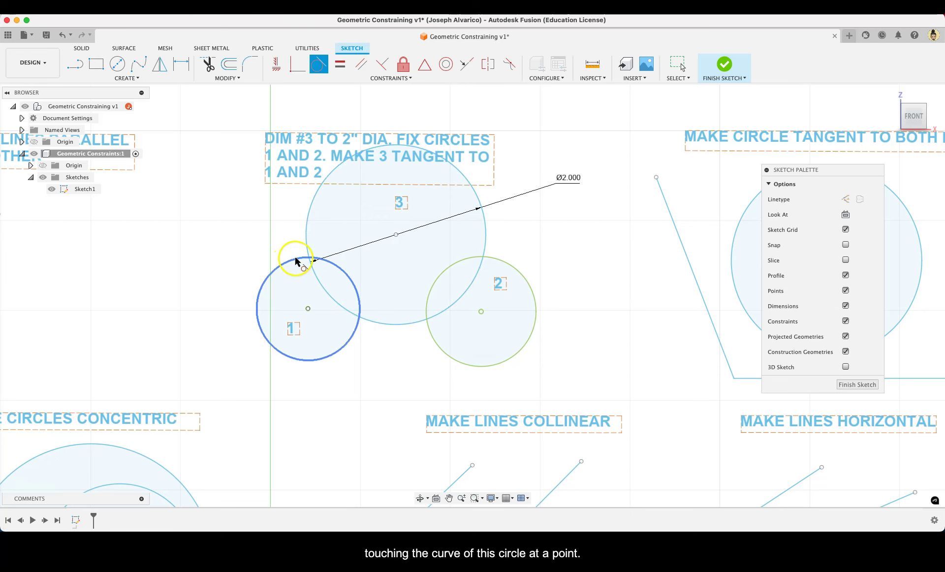
click(369, 323)
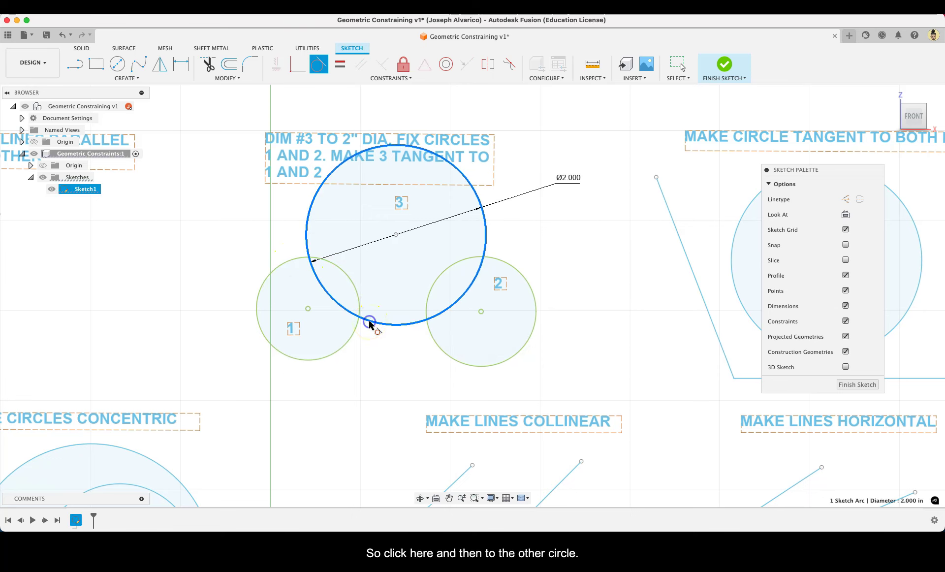
click(293, 260)
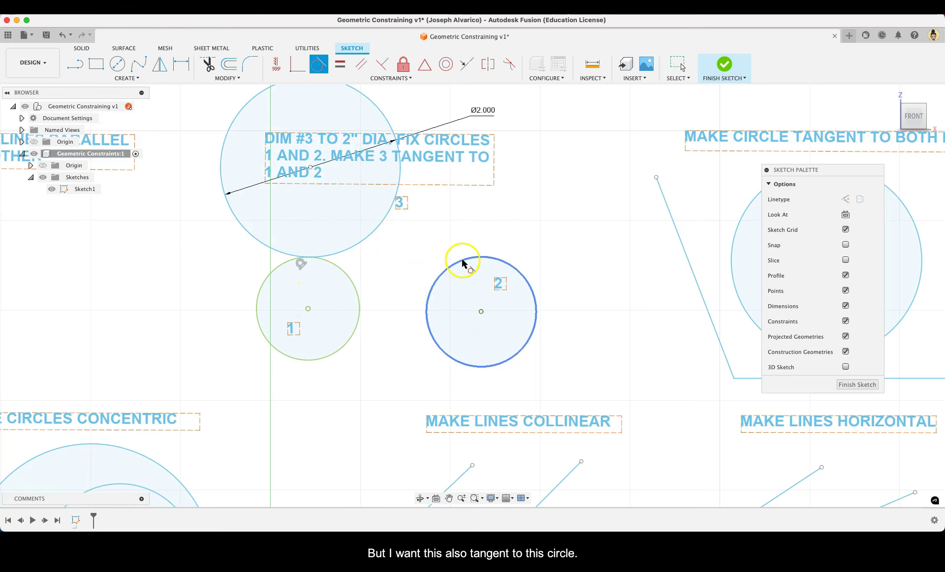
Step: Apply a Tangent constraint between circle 3 and the fixed circle 2
click(382, 224)
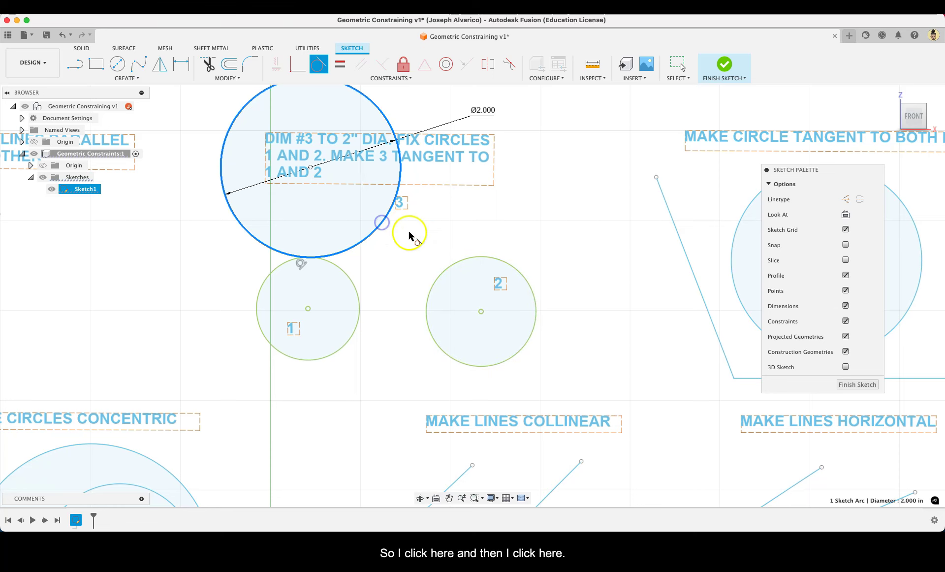
click(450, 266)
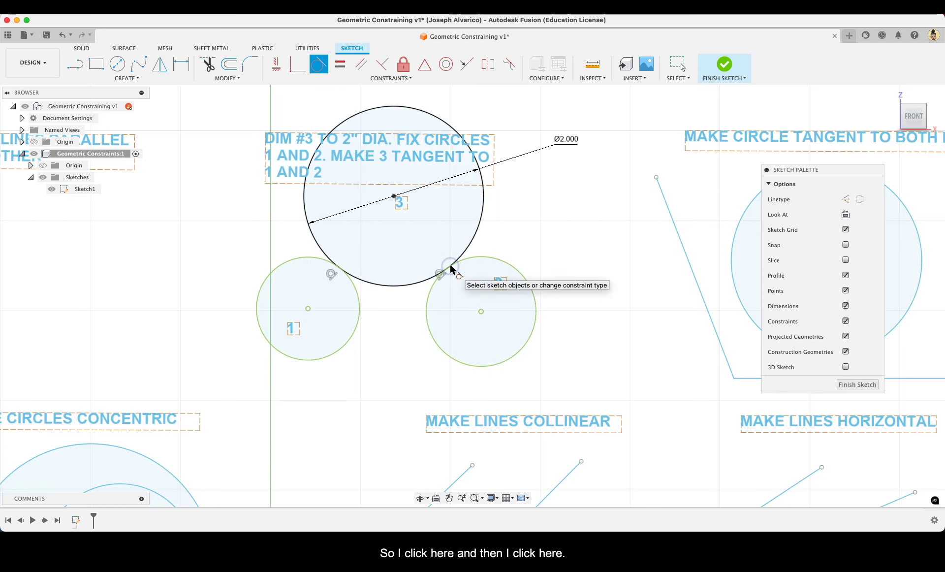
Step: Make the circle in the circle-and-lines exercise tangent to both the horizontal line and the slanted line
scroll(580, 275, up, 2)
scroll(587, 279, down, 4)
mouse_move(455, 259)
middle_down()
mouse_move(291, 261)
mouse_move(290, 270)
middle_up()
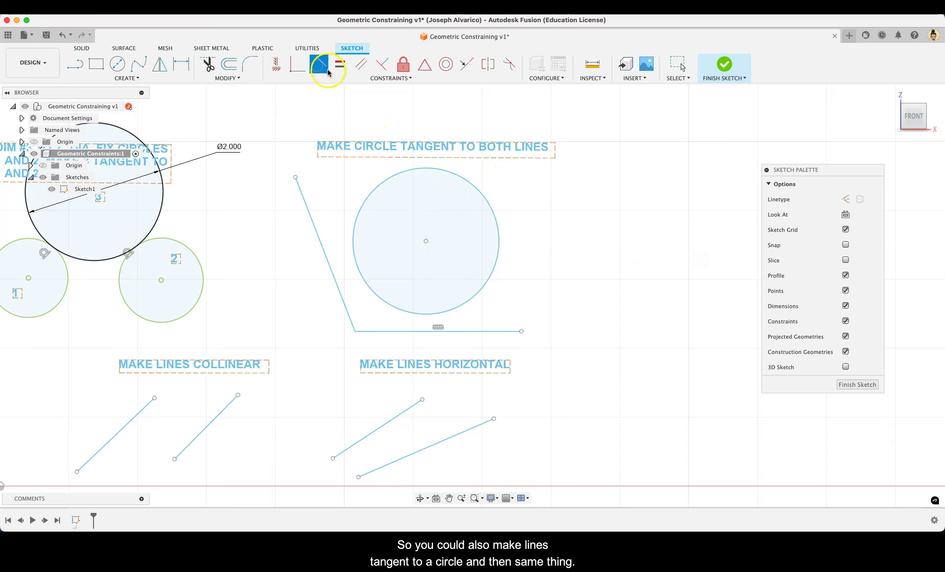
click(382, 302)
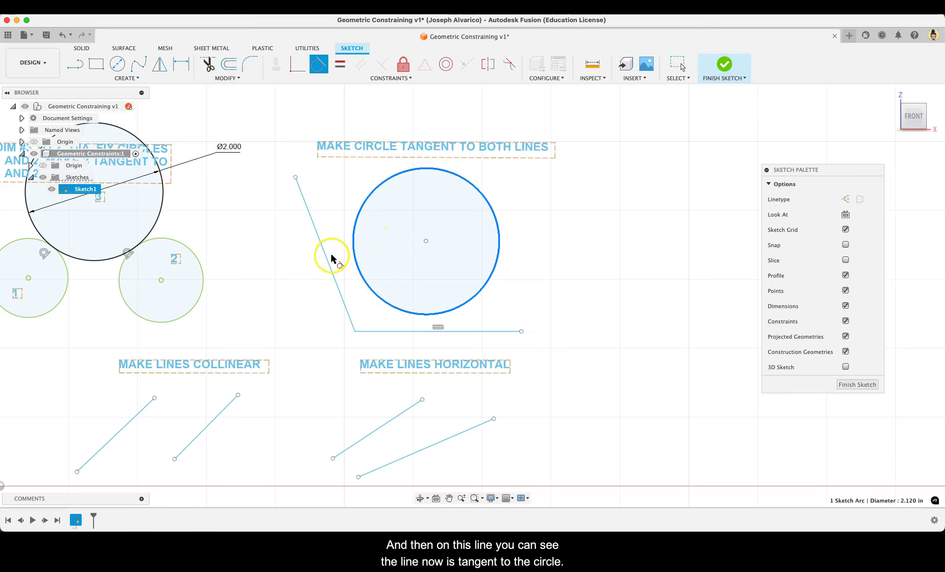
click(420, 331)
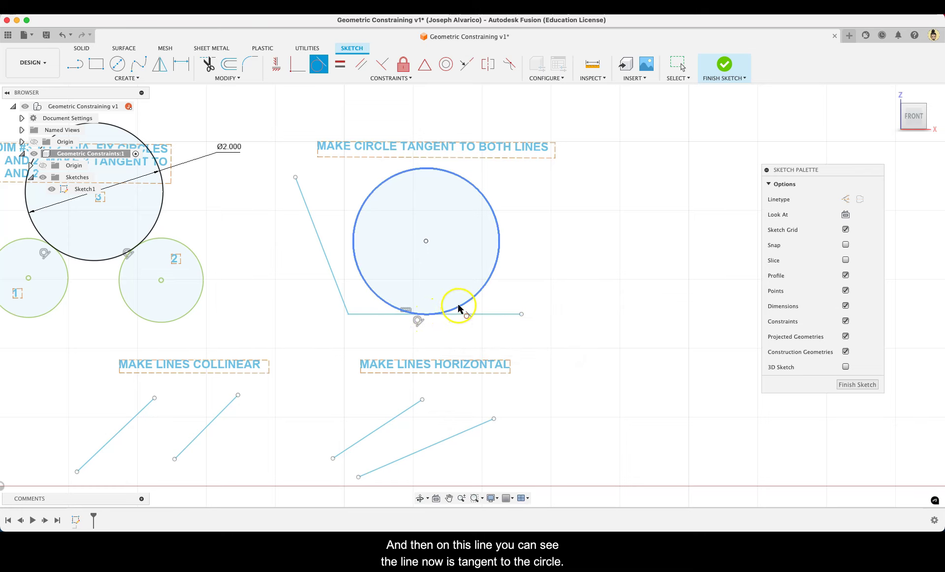
click(355, 227)
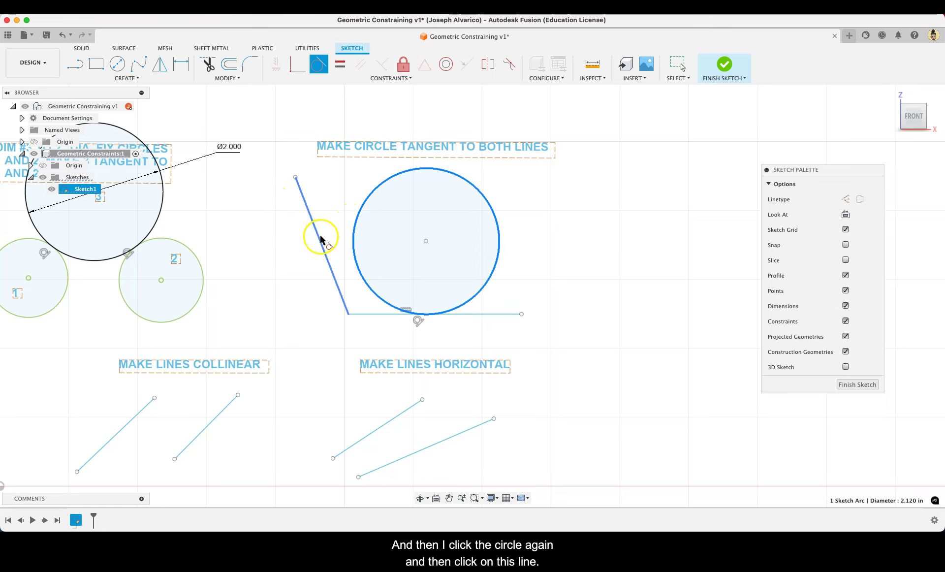
click(321, 242)
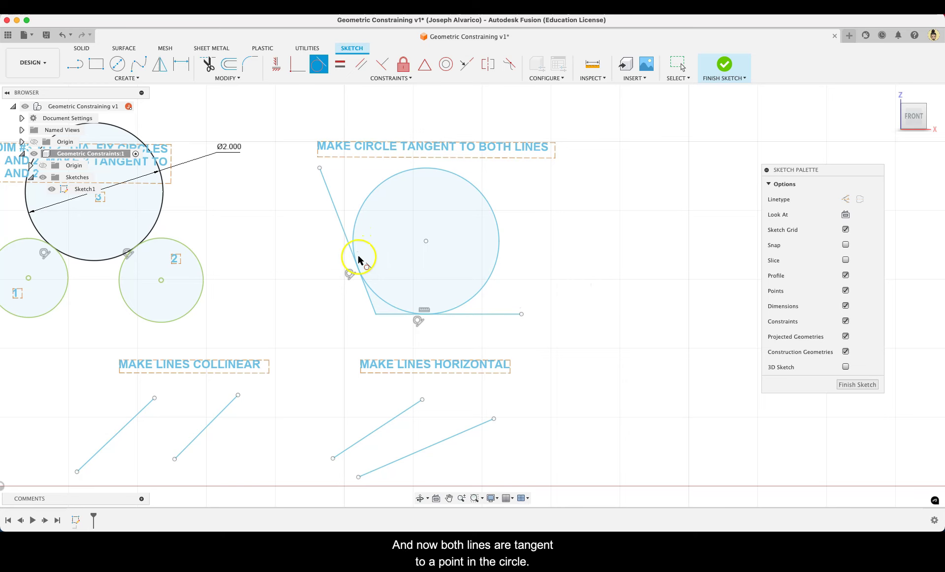
Step: Try to fix point C, the centre of the circle between lines A and B, and check whether the fix was applied
scroll(289, 346, down, 5)
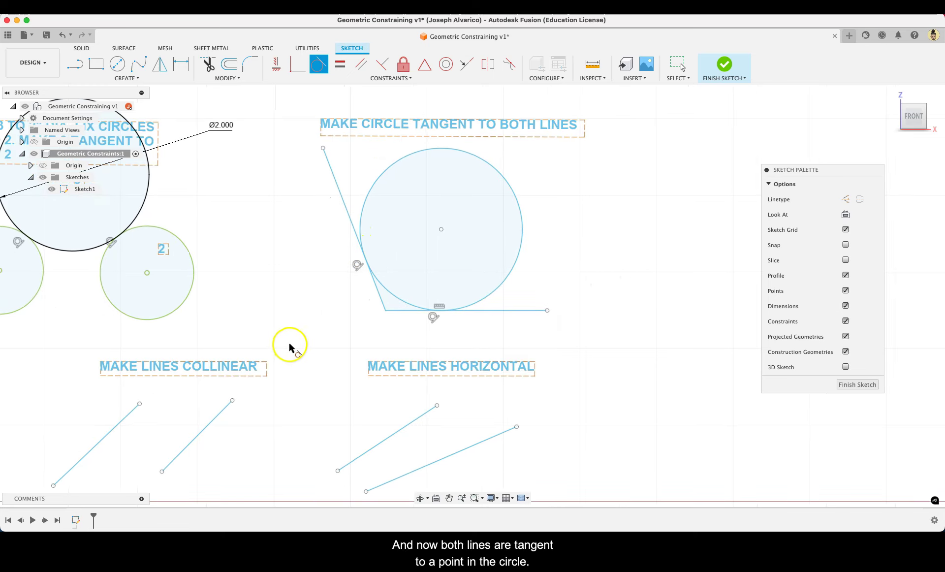
middle_drag(286, 334, 675, 217)
scroll(344, 312, up, 3)
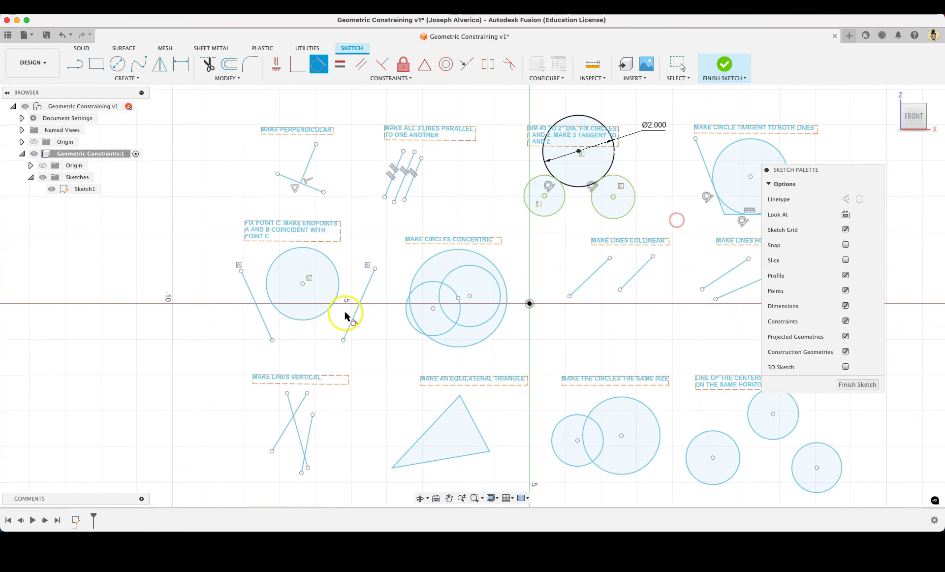
scroll(365, 321, up, 5)
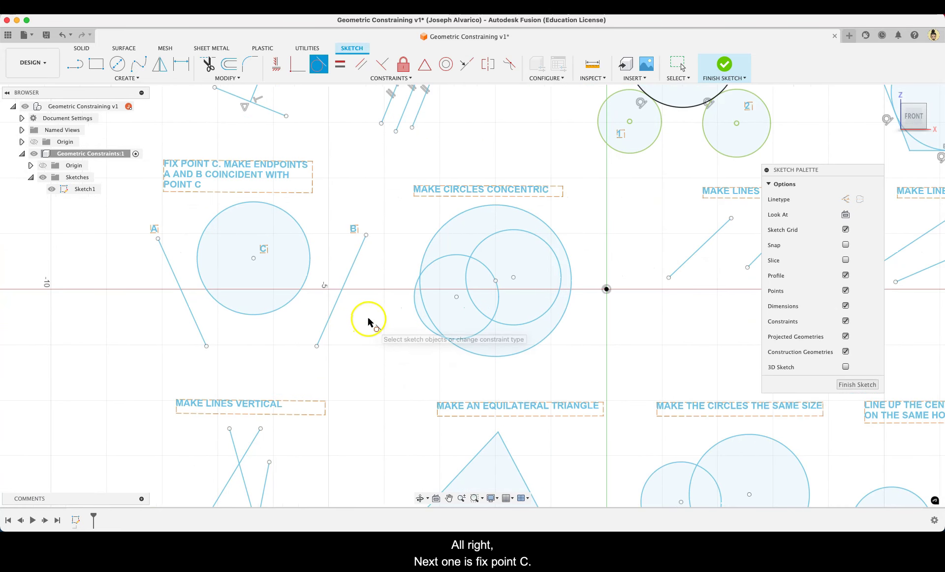
middle_drag(362, 320, 397, 363)
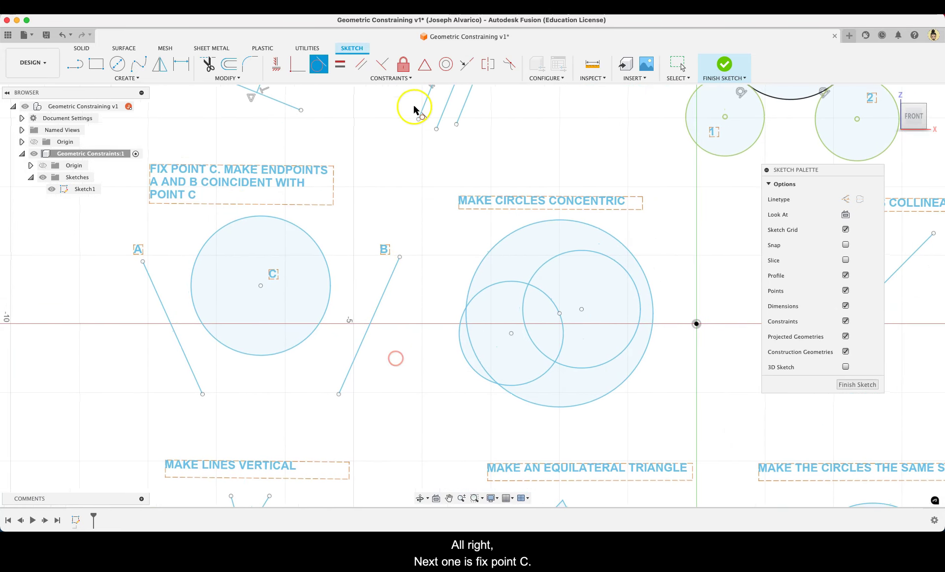
click(403, 67)
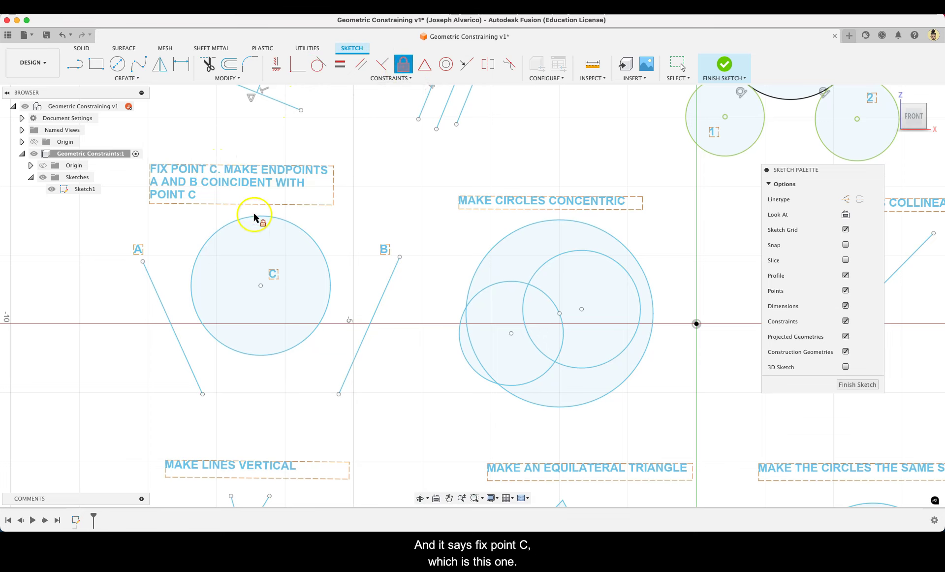
click(261, 286)
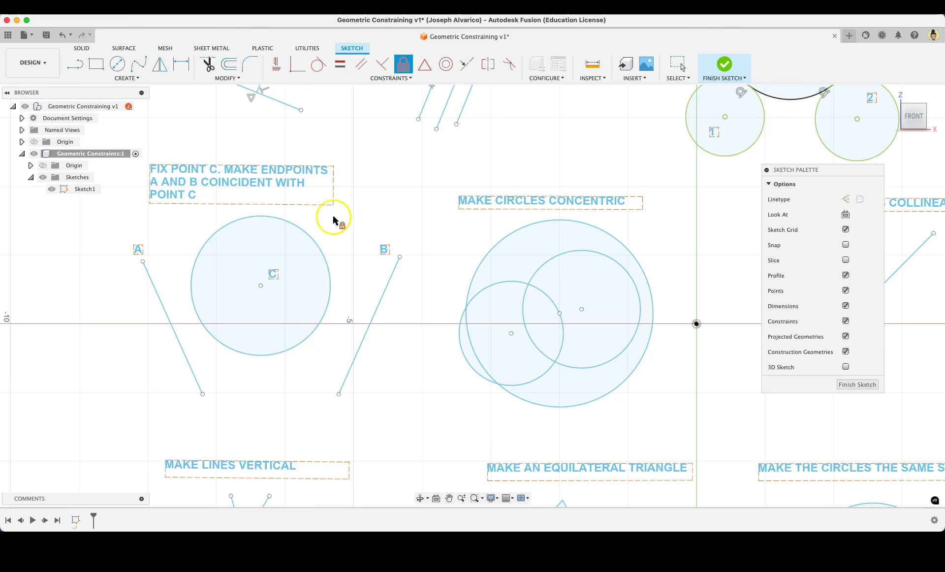
key(Escape)
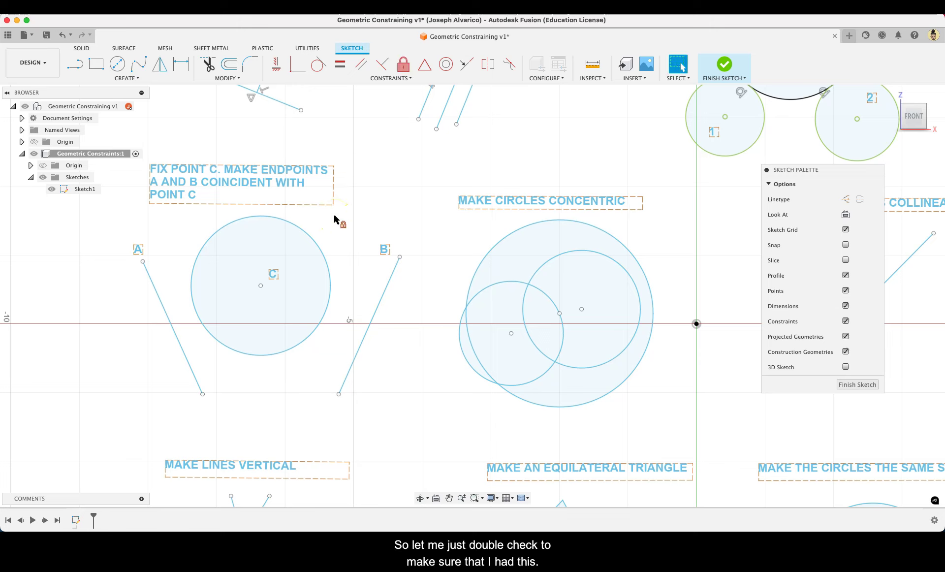
click(261, 286)
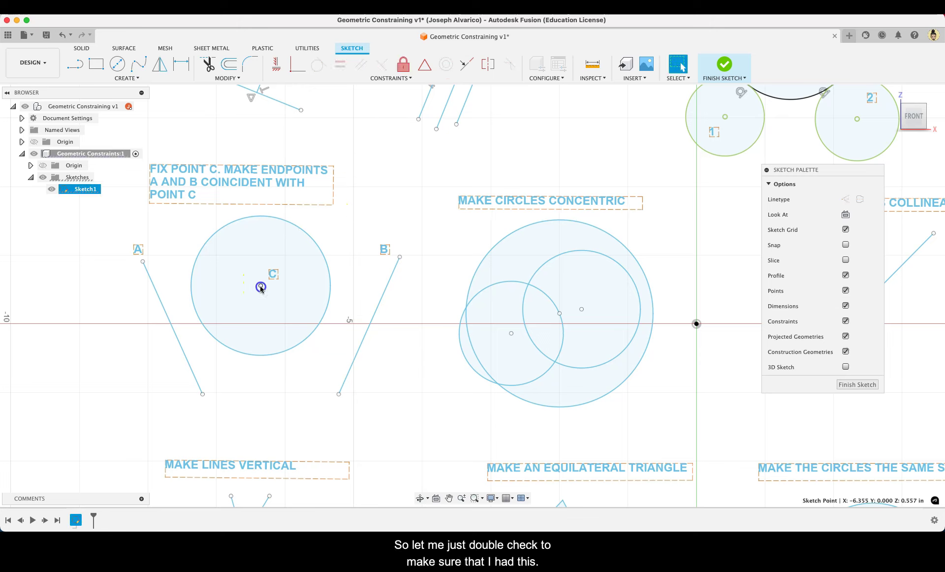
click(354, 238)
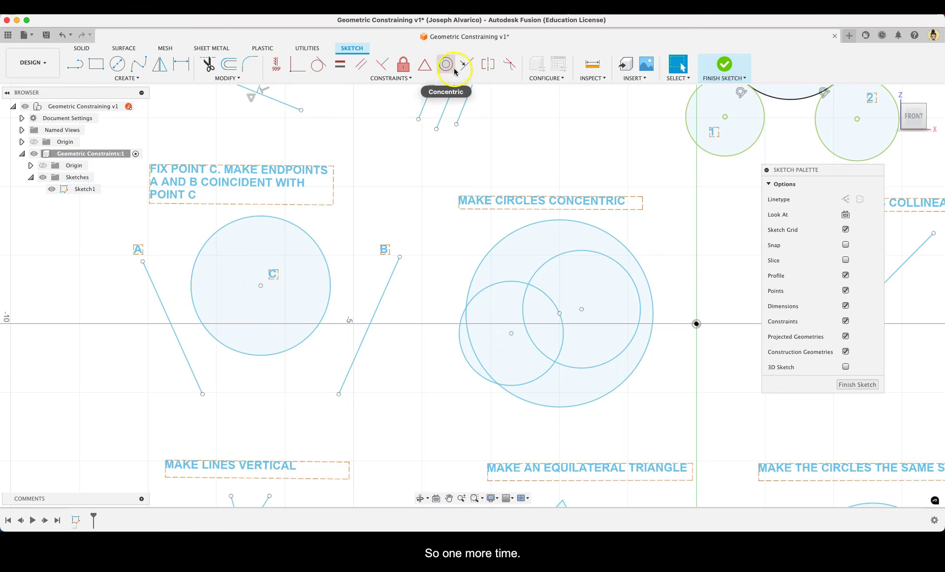
Step: Fix point C in place with the Fix/UnFix constraint
click(403, 64)
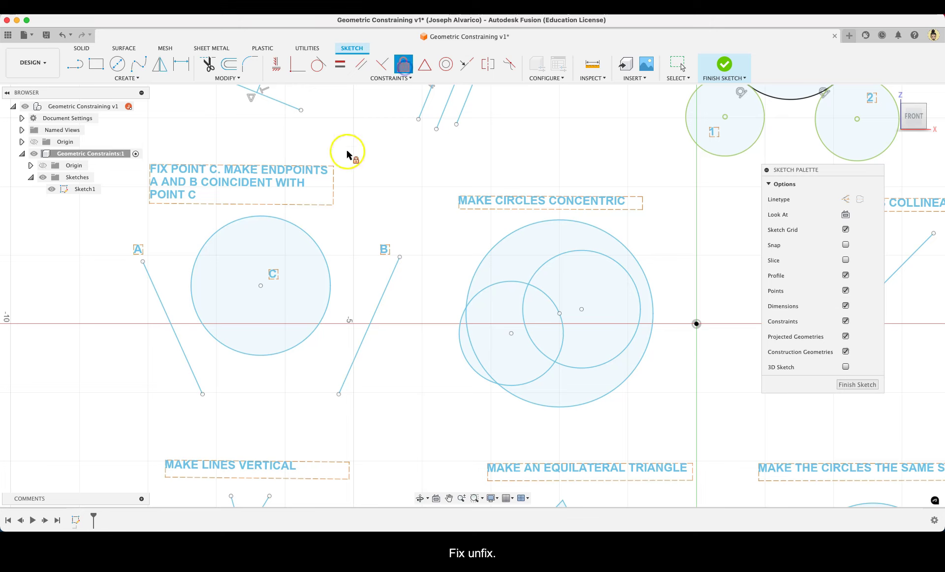
click(261, 286)
scroll(363, 246, up, 3)
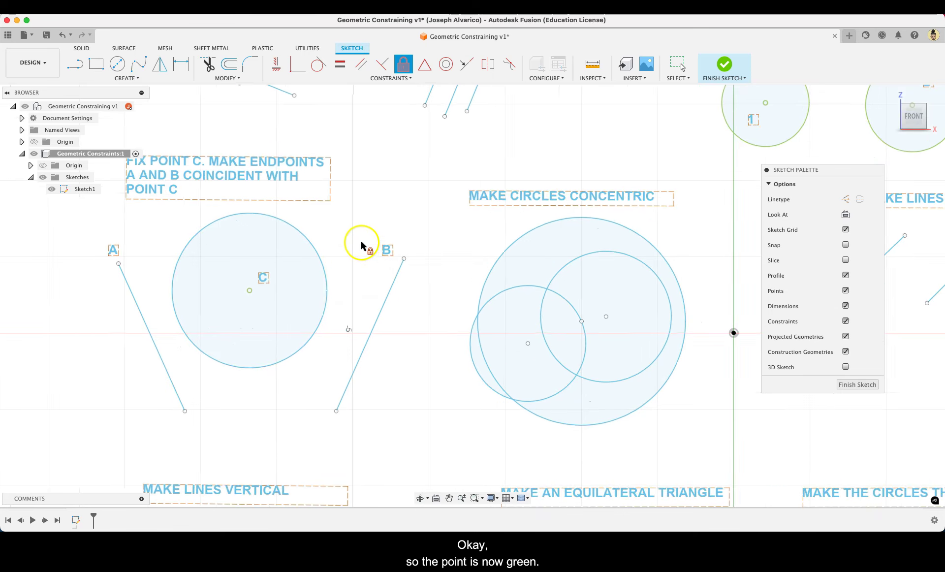
key(Escape)
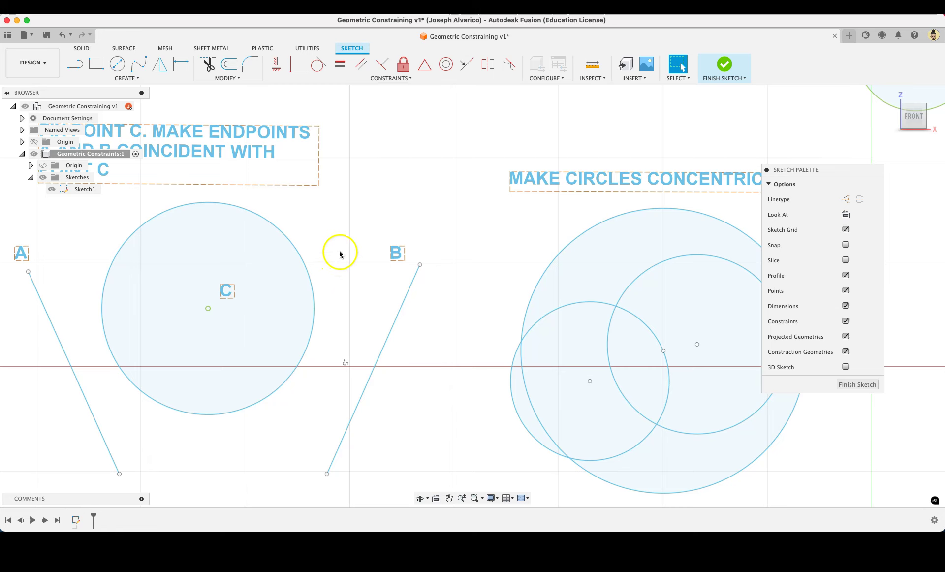
Step: Make the lower endpoints of lines A and B coincident with the fixed point C
scroll(339, 250, down, 5)
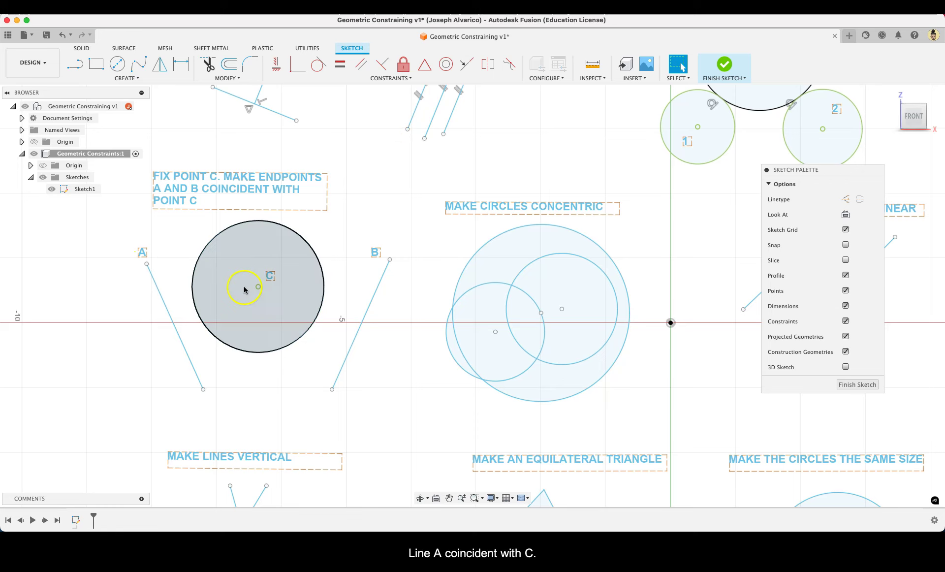
click(297, 72)
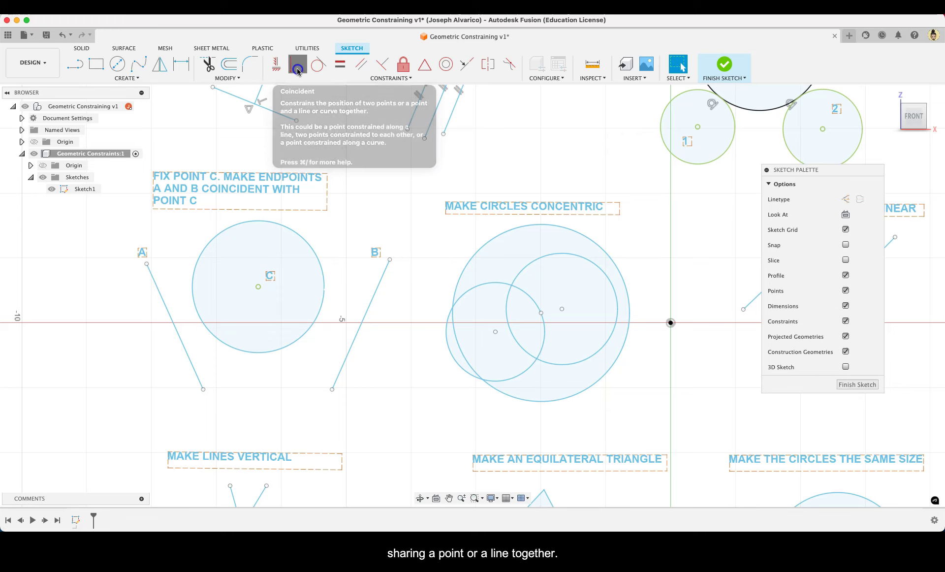
click(204, 390)
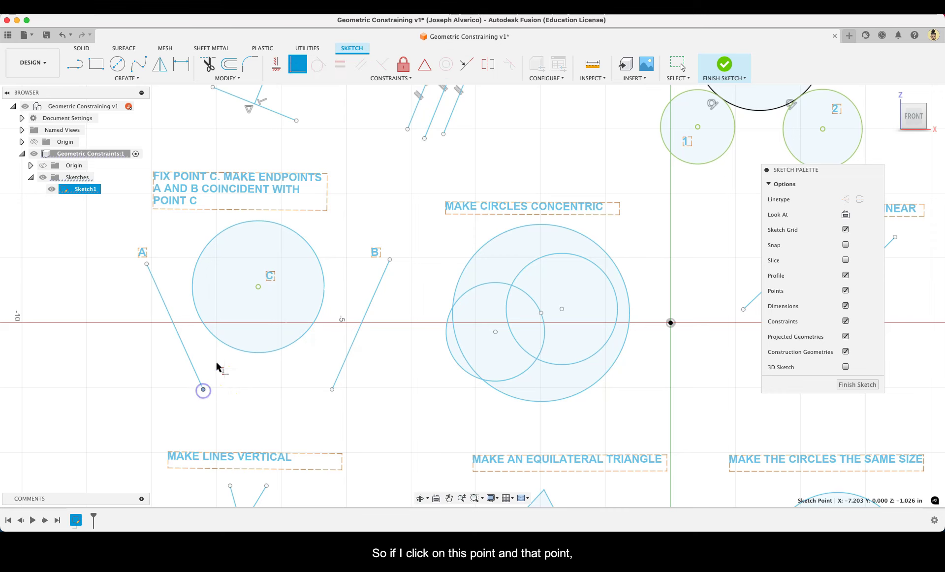
click(258, 287)
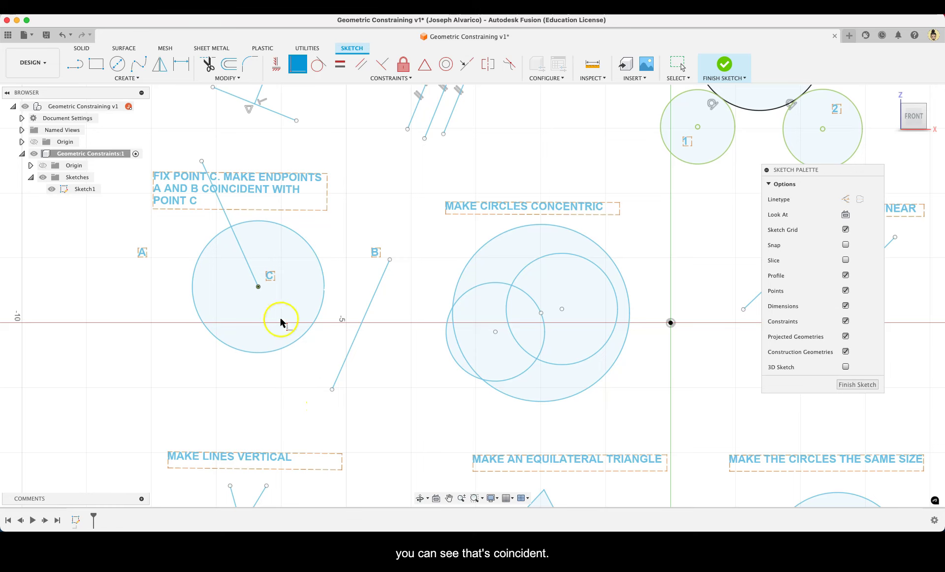
click(333, 390)
click(259, 287)
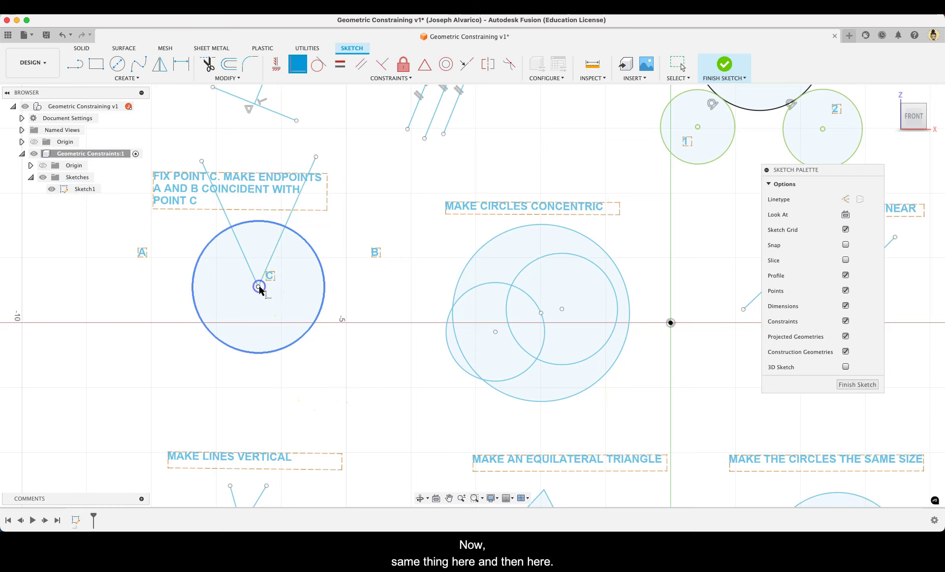
click(324, 341)
Step: Make all three circles in the Make Circles Concentric exercise share one centre using Concentric constraints
scroll(370, 354, down, 3)
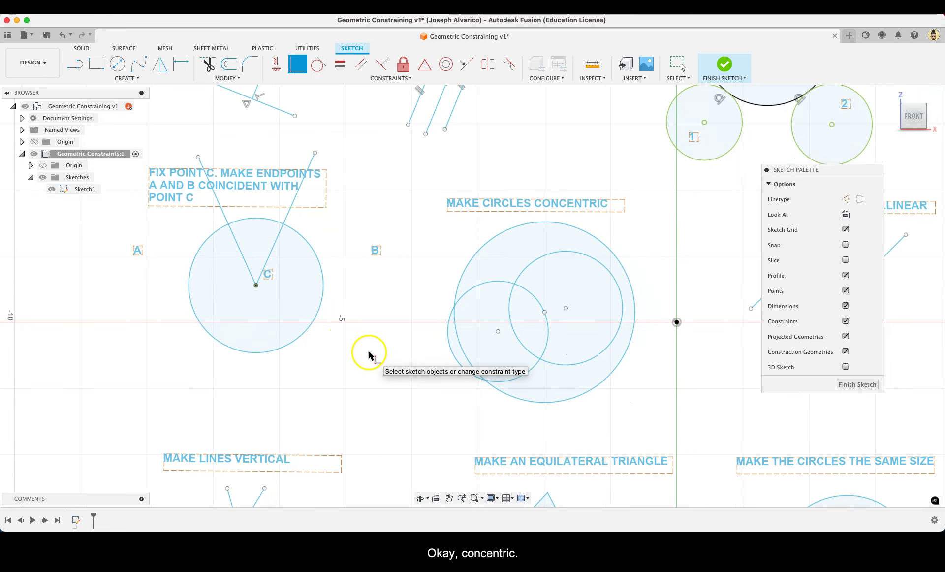
scroll(369, 355, right, 3)
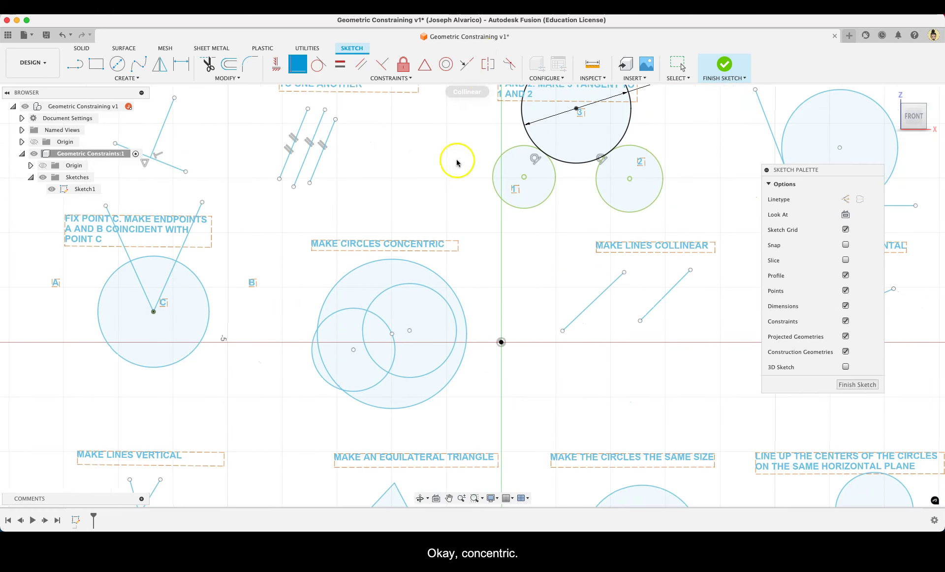
click(447, 65)
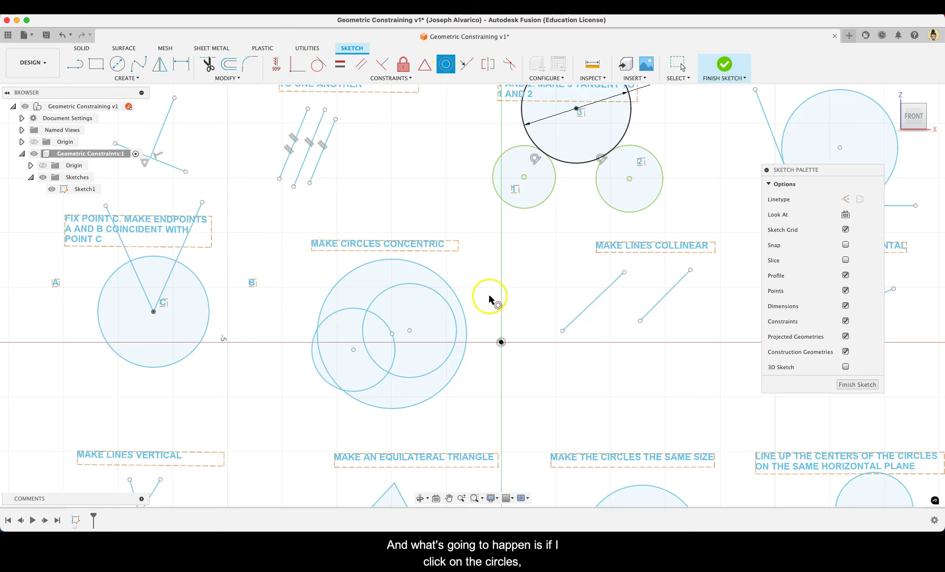
scroll(487, 314, up, 3)
middle_drag(487, 312, 441, 279)
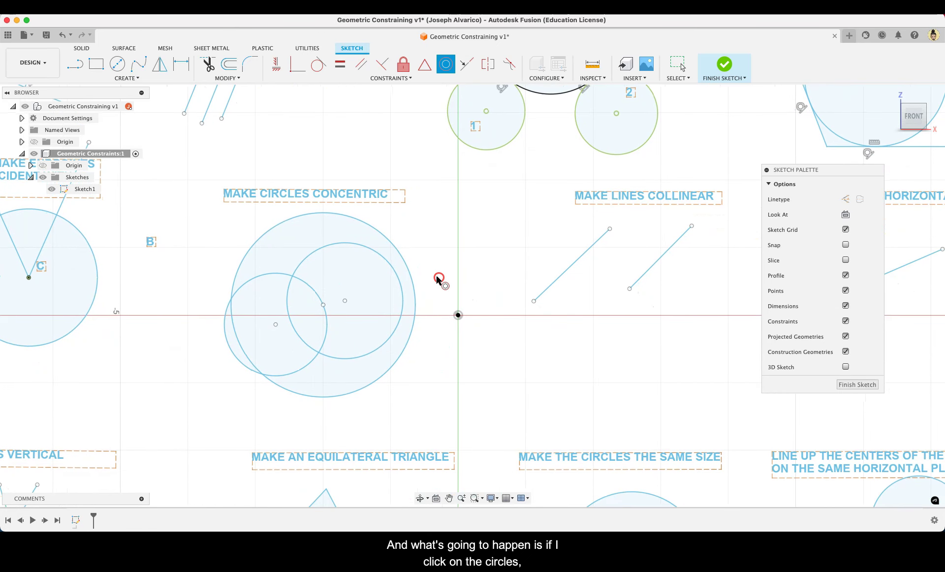
click(314, 291)
click(316, 254)
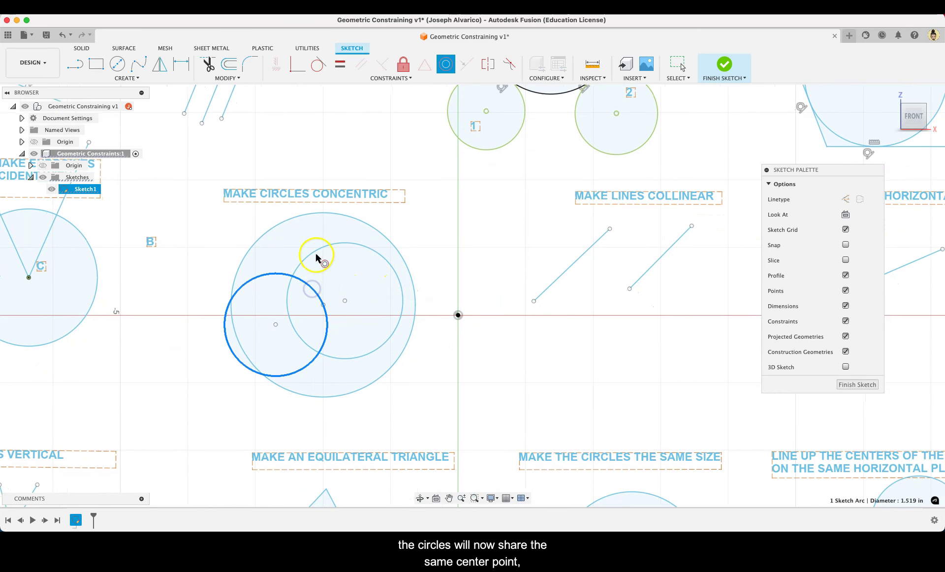
click(311, 278)
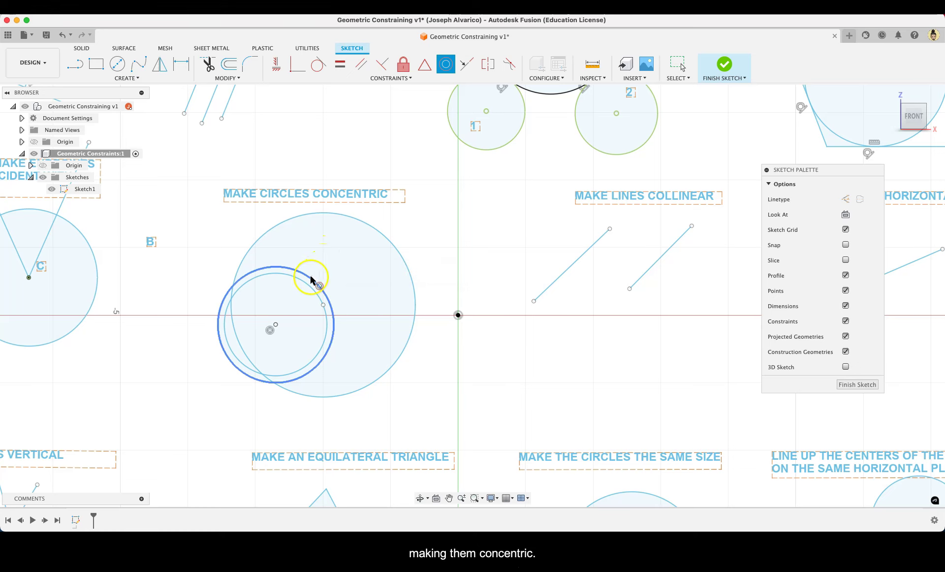
click(362, 220)
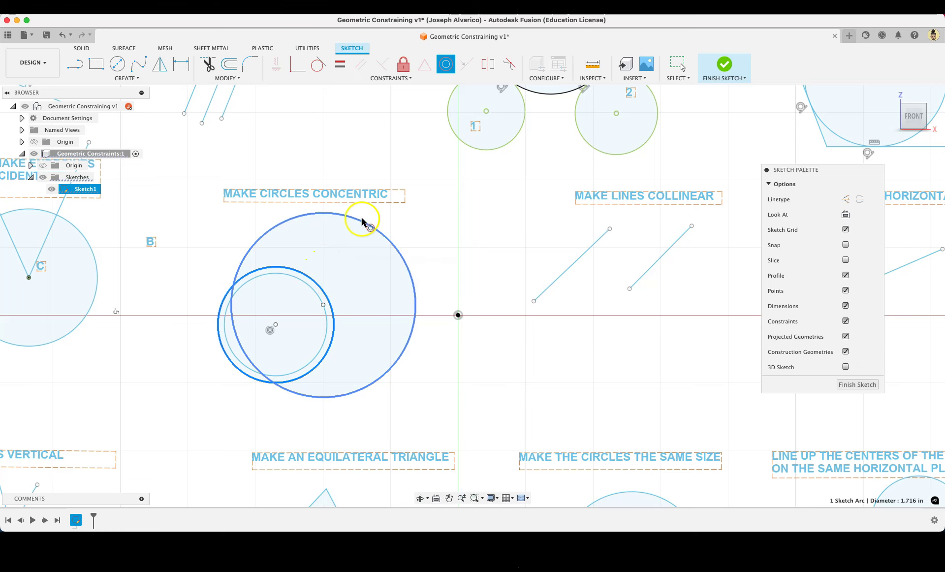
click(411, 367)
Step: Make the two lines in the Make Lines Collinear exercise collinear, then pull the left one down along the shared direction to test them
scroll(412, 368, up, 3)
scroll(413, 367, down, 3)
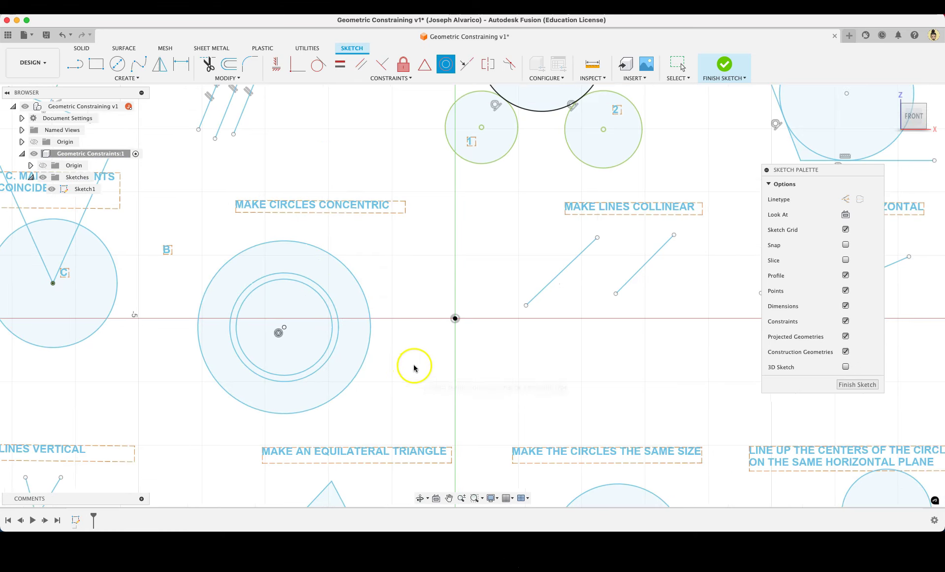
middle_drag(590, 341, 403, 345)
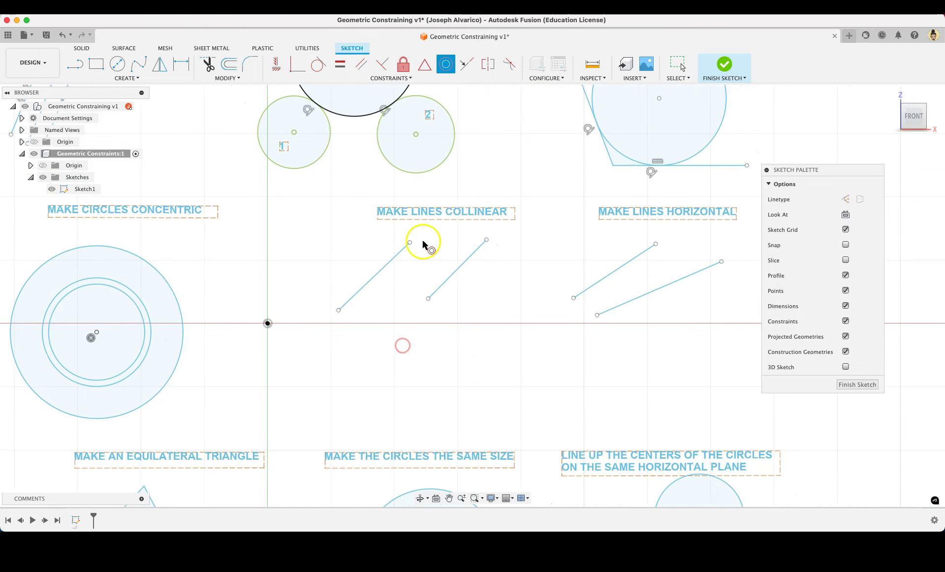
click(475, 230)
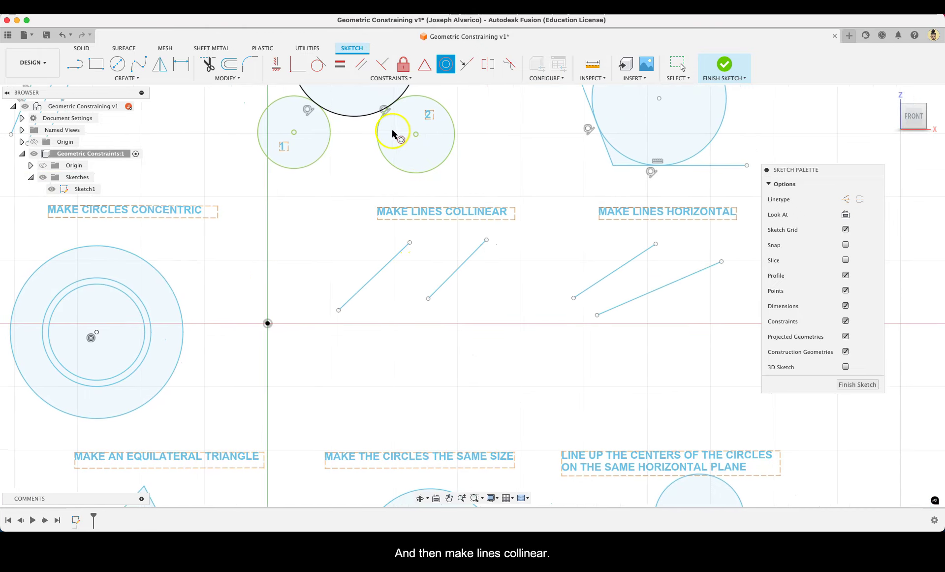
click(465, 64)
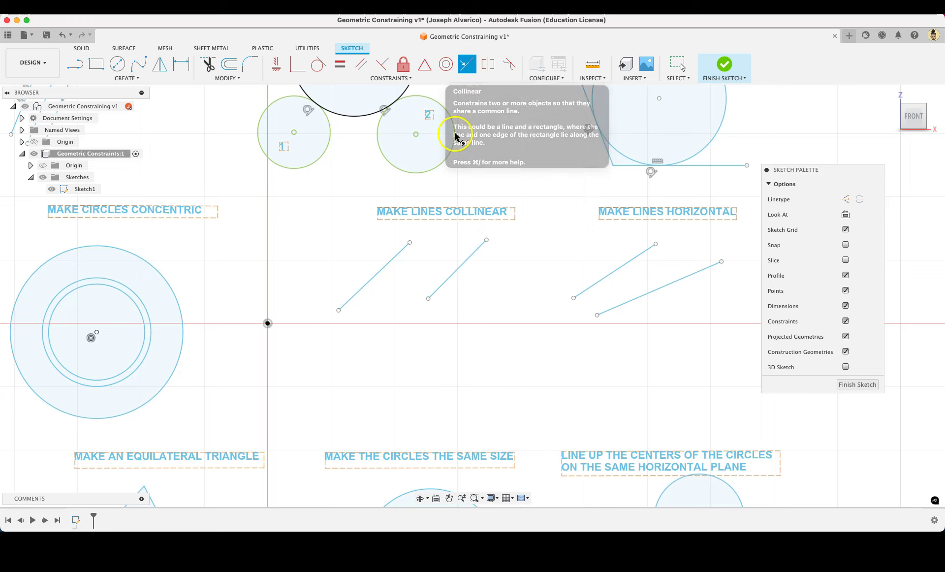
click(377, 277)
click(458, 267)
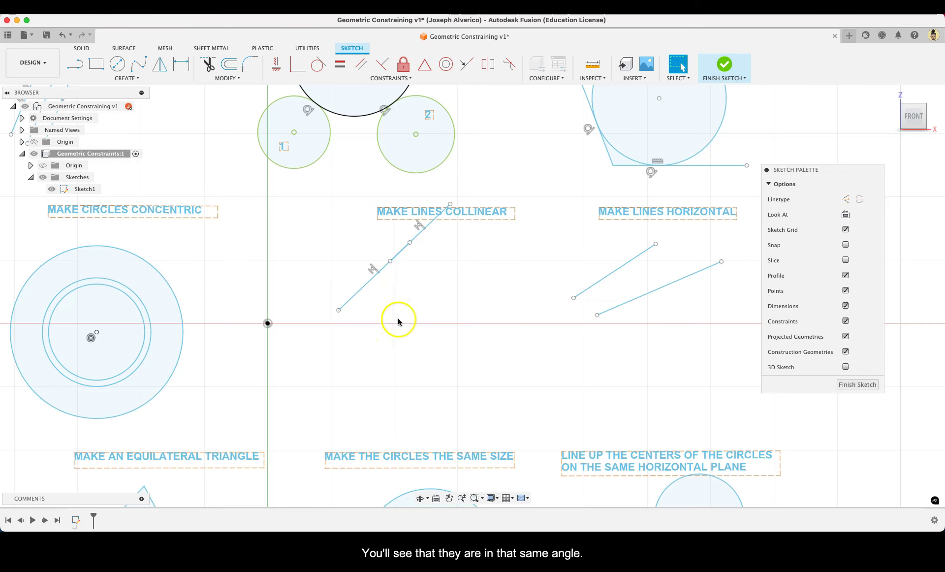
mouse_move(371, 277)
mouse_down()
mouse_move(338, 311)
mouse_move(339, 347)
mouse_move(363, 382)
mouse_move(380, 375)
mouse_move(383, 336)
mouse_move(338, 308)
mouse_move(363, 357)
mouse_move(375, 361)
mouse_move(428, 327)
mouse_move(368, 373)
mouse_move(298, 327)
mouse_move(334, 363)
mouse_move(359, 354)
mouse_up()
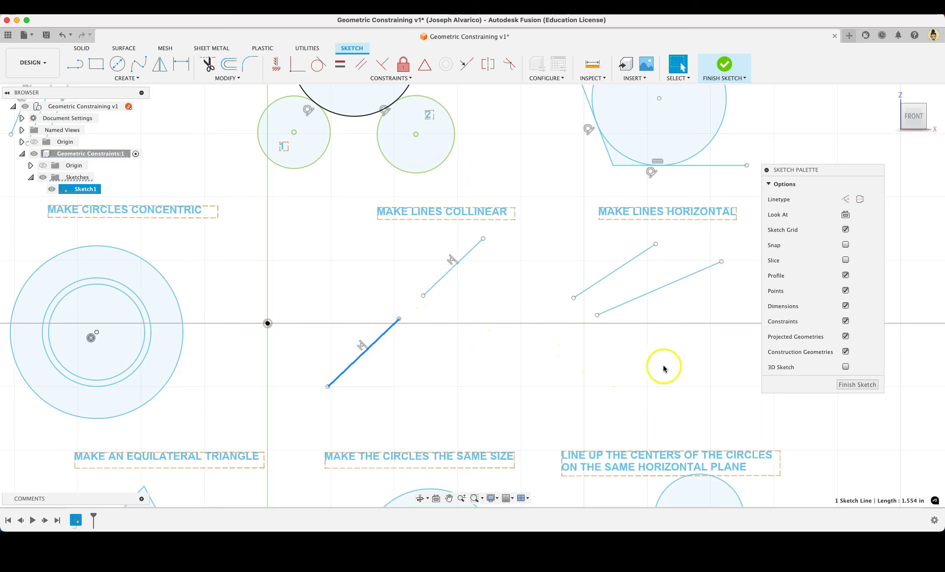
scroll(665, 362, up, 2)
scroll(679, 350, down, 2)
mouse_move(680, 350)
middle_down()
mouse_move(532, 338)
mouse_move(495, 347)
middle_up()
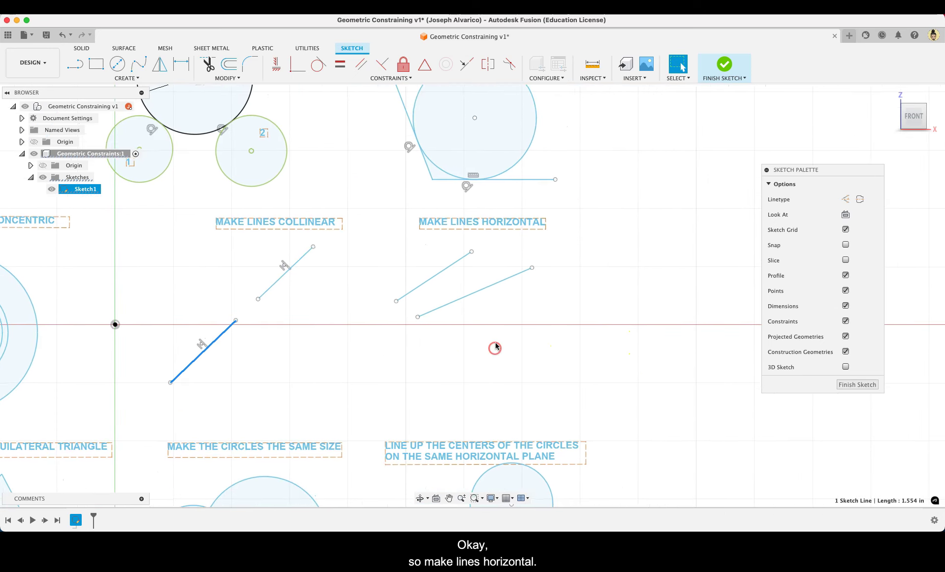
click(275, 67)
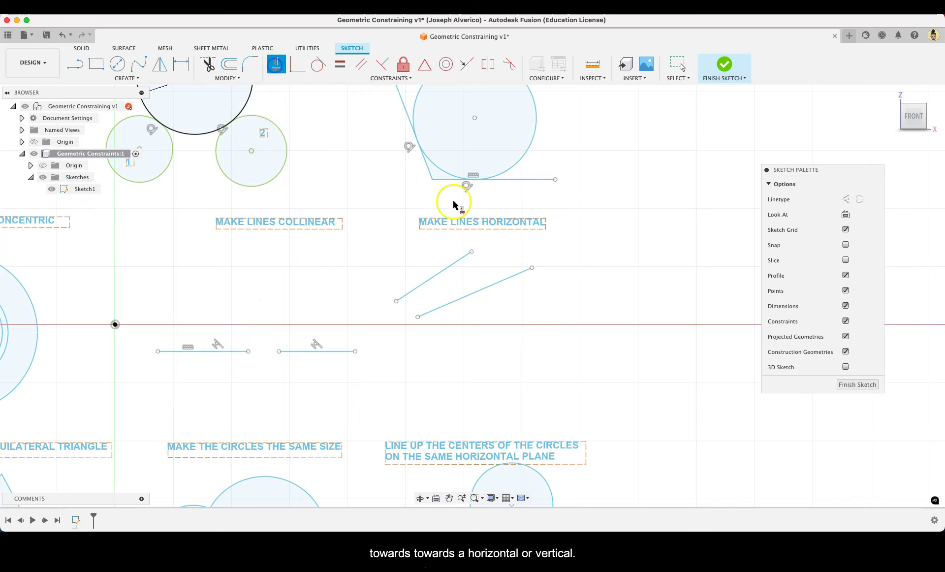
key(Escape)
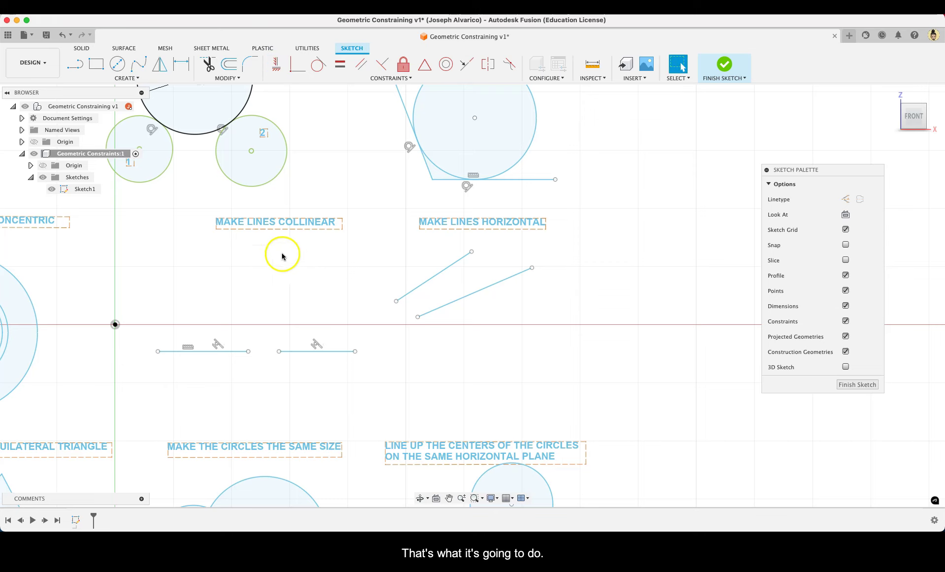
key(super+z)
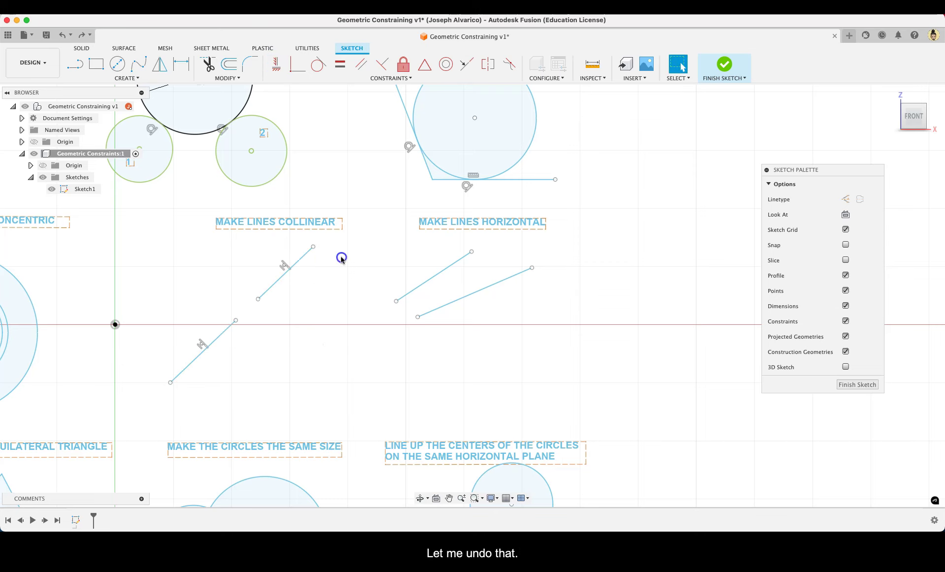
Step: Make both slanted lines in the Make Lines Horizontal exercise horizontal with the Horizontal/Vertical constraint
click(276, 63)
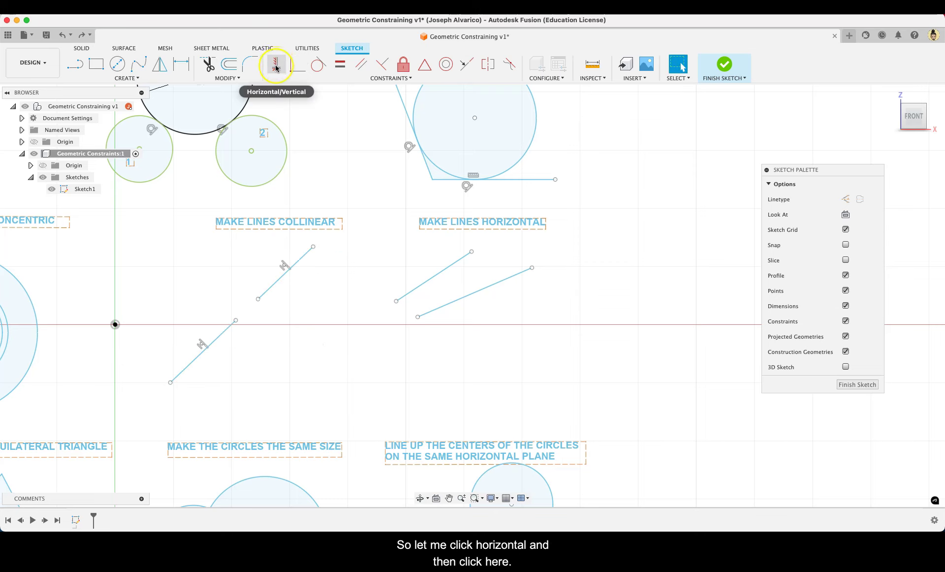
click(450, 268)
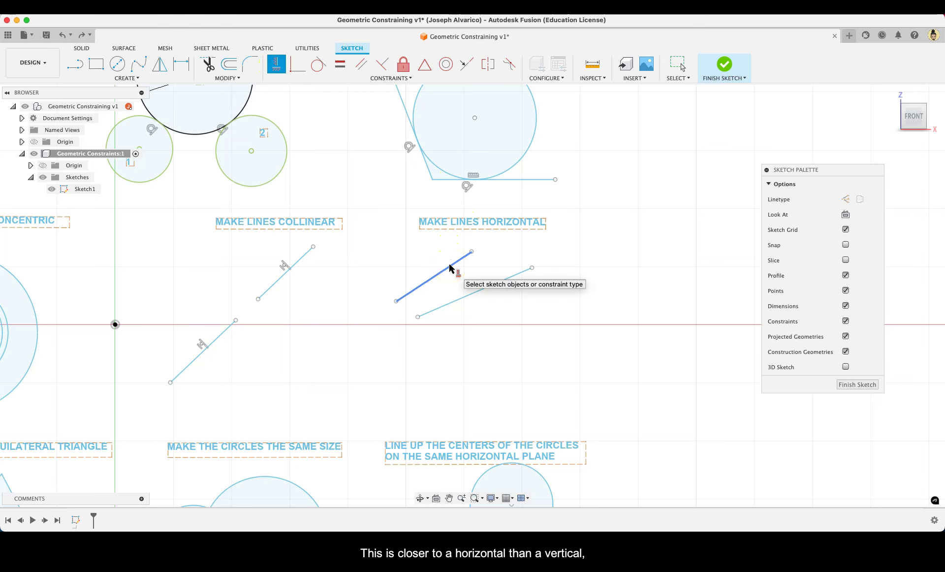
click(448, 269)
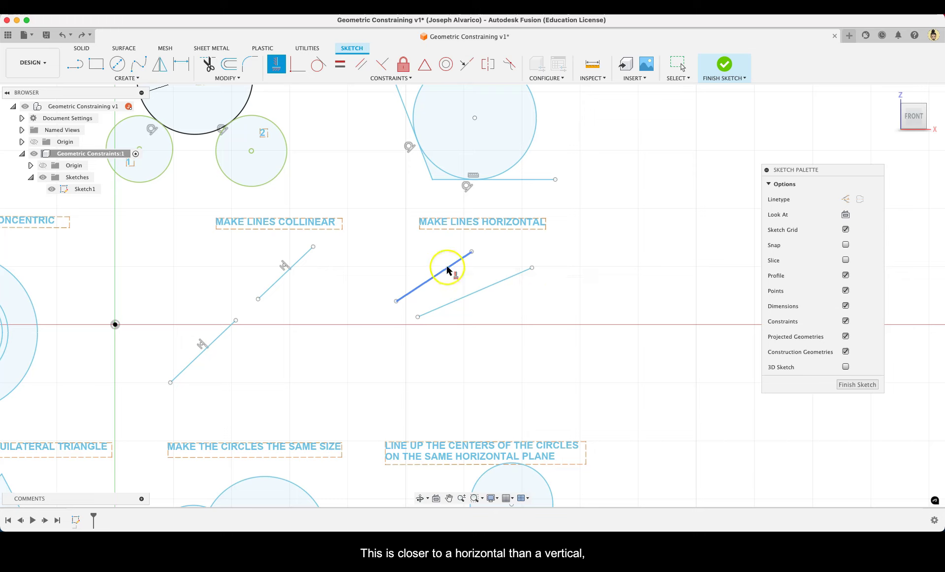
click(480, 296)
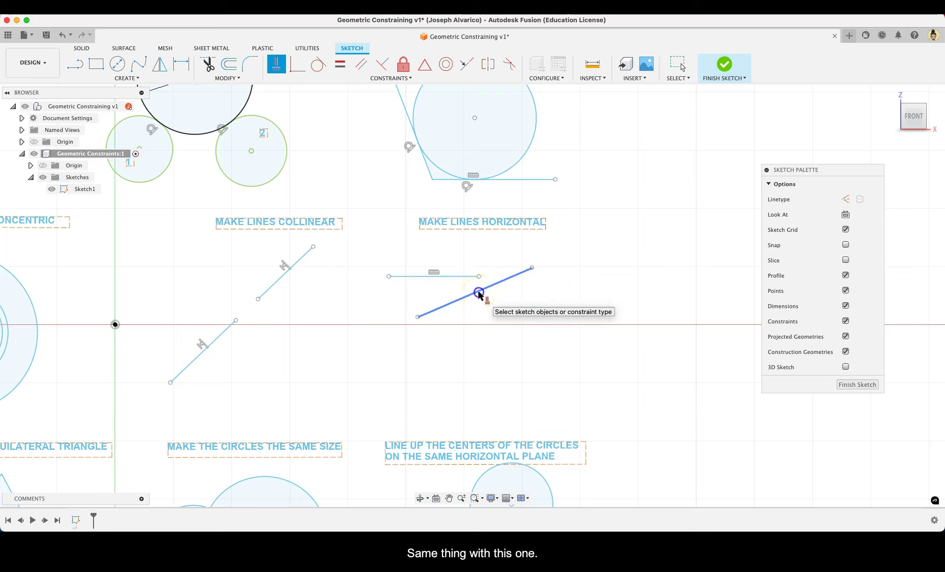
click(447, 350)
Step: Make all three lines in the Make Lines Vertical exercise vertical with the Horizontal/Vertical constraint
scroll(447, 351, up, 2)
click(359, 376)
scroll(358, 376, down, 3)
middle_drag(204, 352, 325, 323)
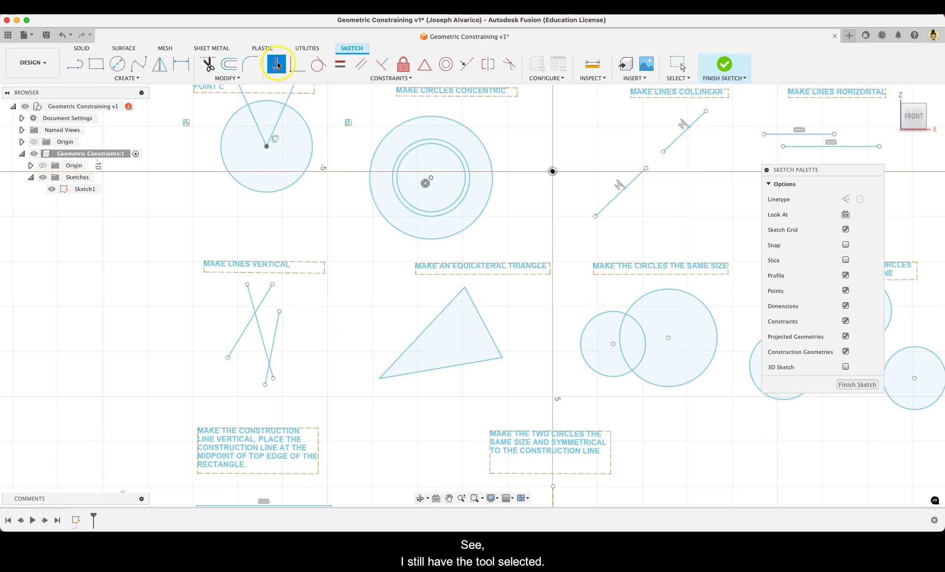
scroll(306, 320, up, 2)
middle_drag(301, 312, 336, 308)
scroll(337, 308, up, 2)
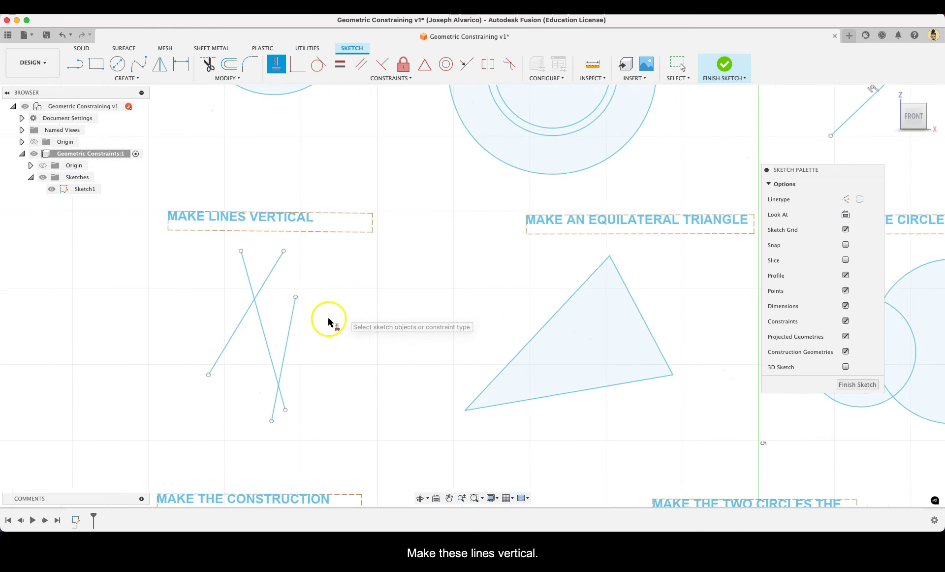
click(275, 267)
click(249, 289)
click(290, 320)
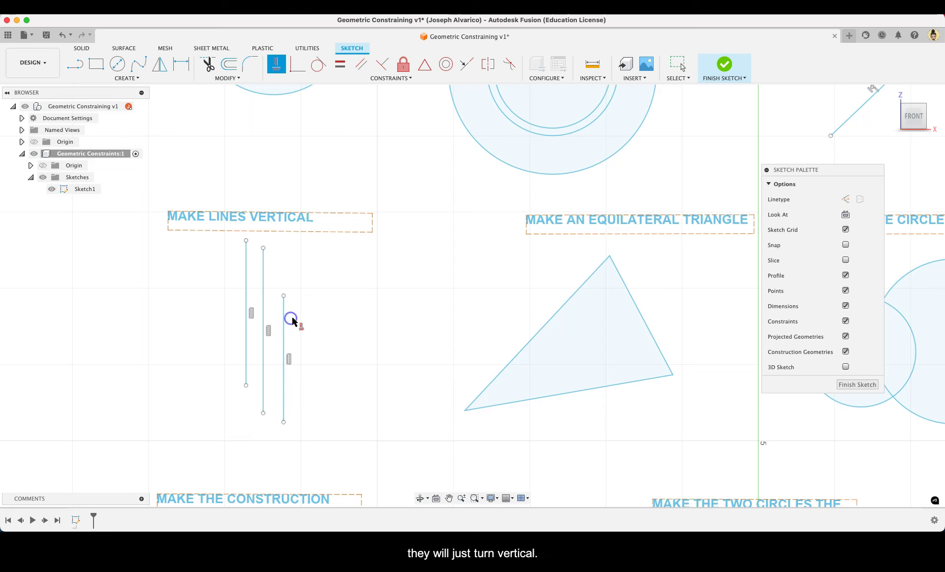
Step: Make the triangle equilateral by applying Equal constraints from its right side to each of the other two sides
mouse_move(506, 283)
middle_down()
mouse_move(379, 265)
mouse_move(218, 273)
middle_up()
scroll(350, 281, up, 2)
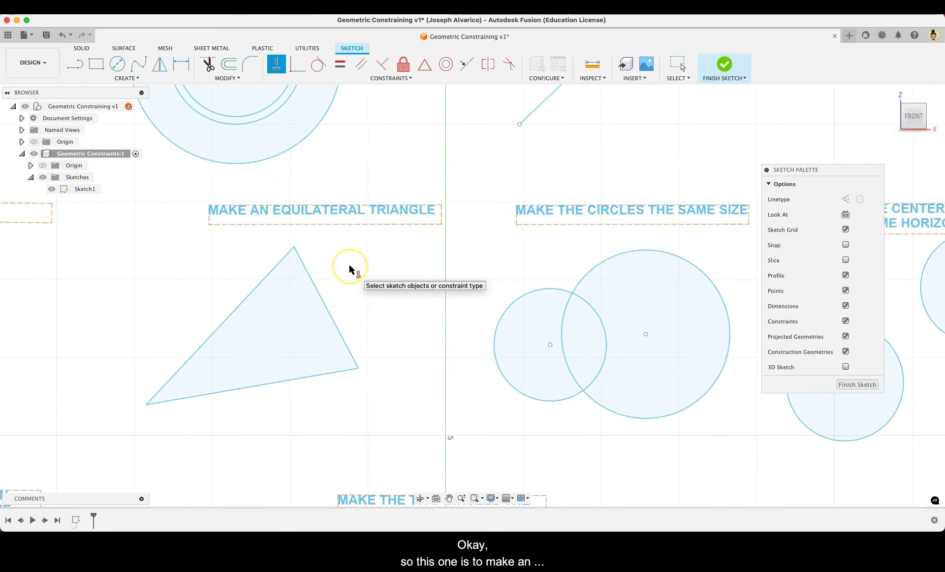
click(324, 248)
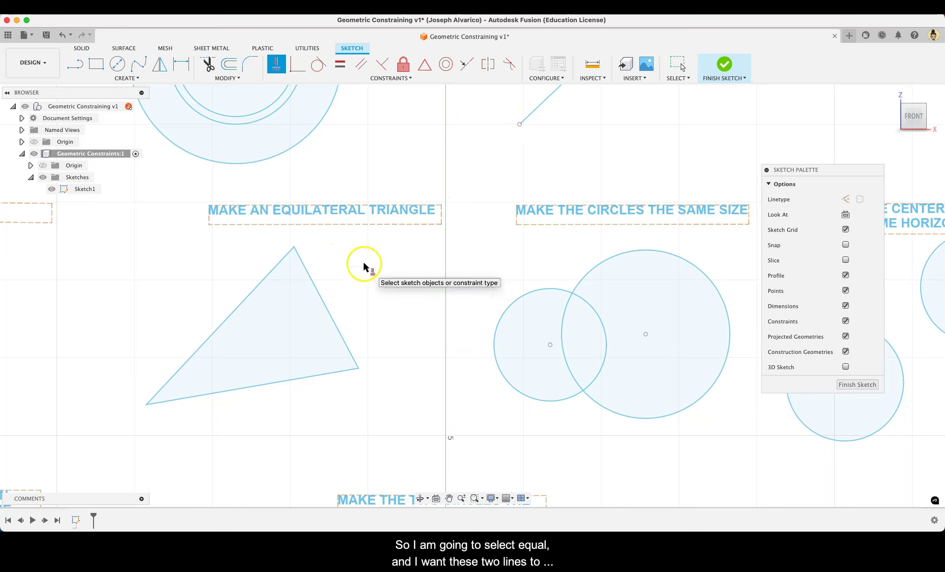
click(336, 65)
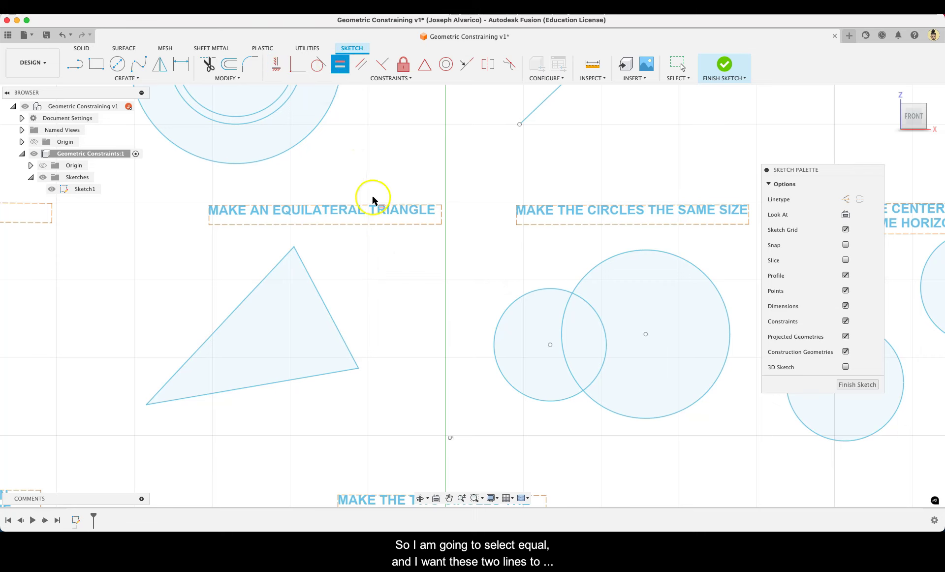
click(323, 301)
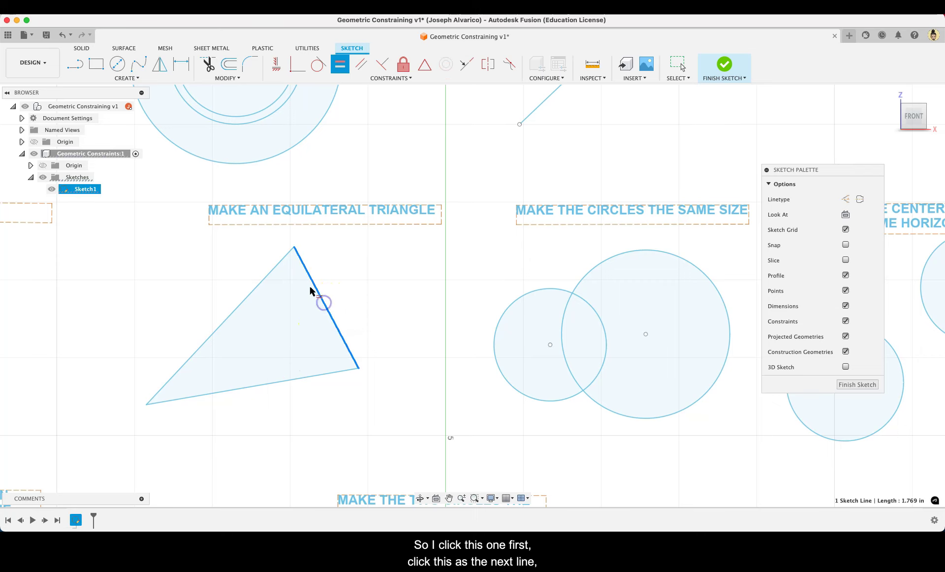
click(264, 282)
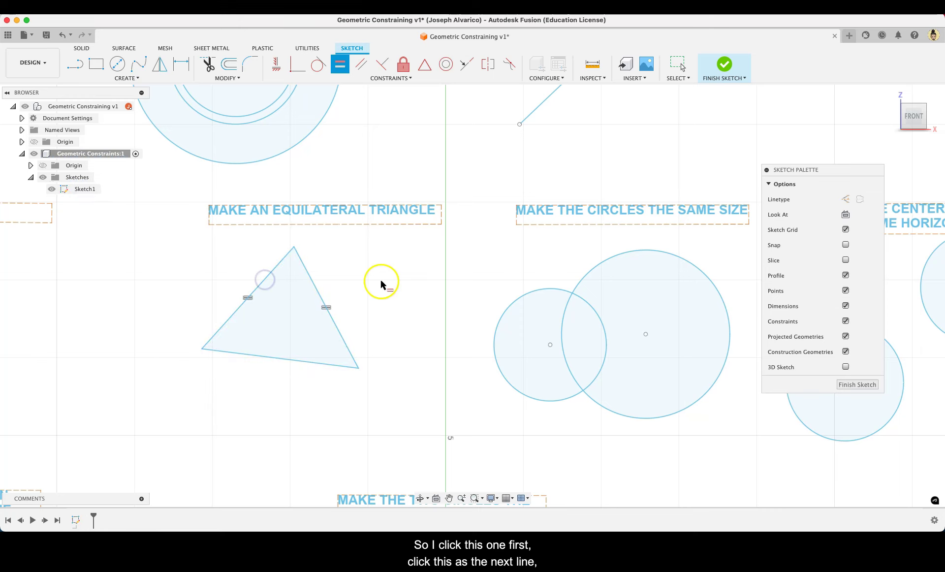
click(311, 278)
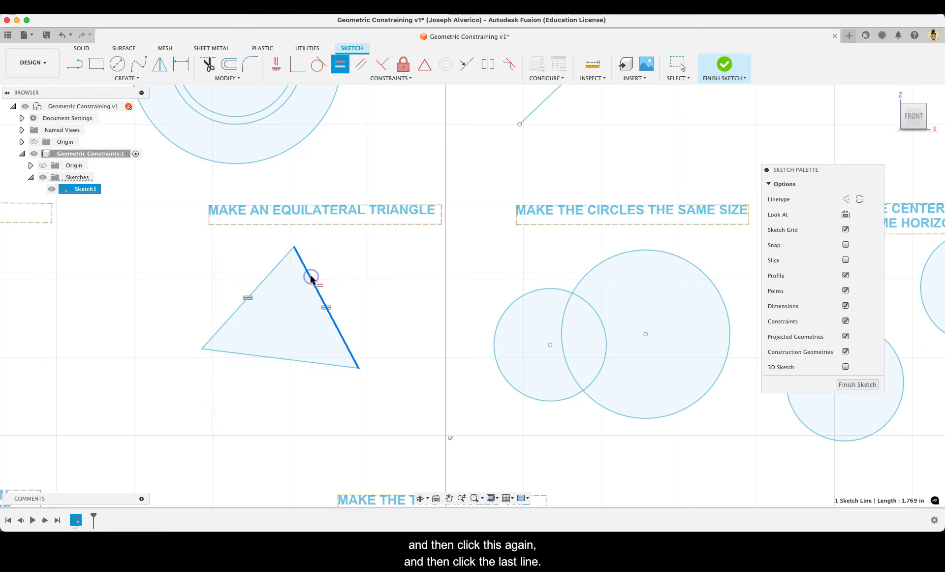
click(275, 358)
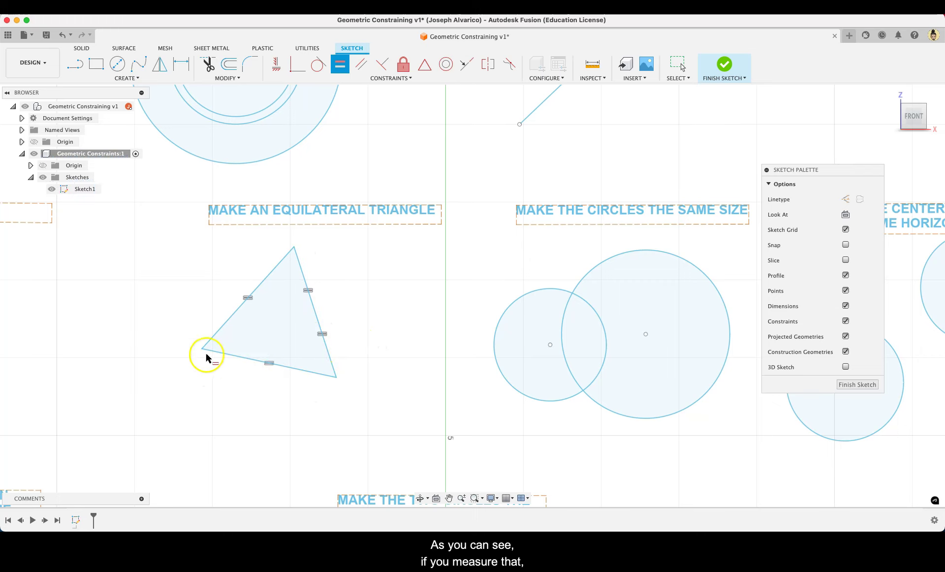
Step: Make the small circle the same size as the large one in the Make the Circles the Same Size exercise with an Equal constraint
scroll(406, 373, up, 2)
scroll(460, 384, down, 2)
middle_drag(511, 405, 212, 363)
key(equal)
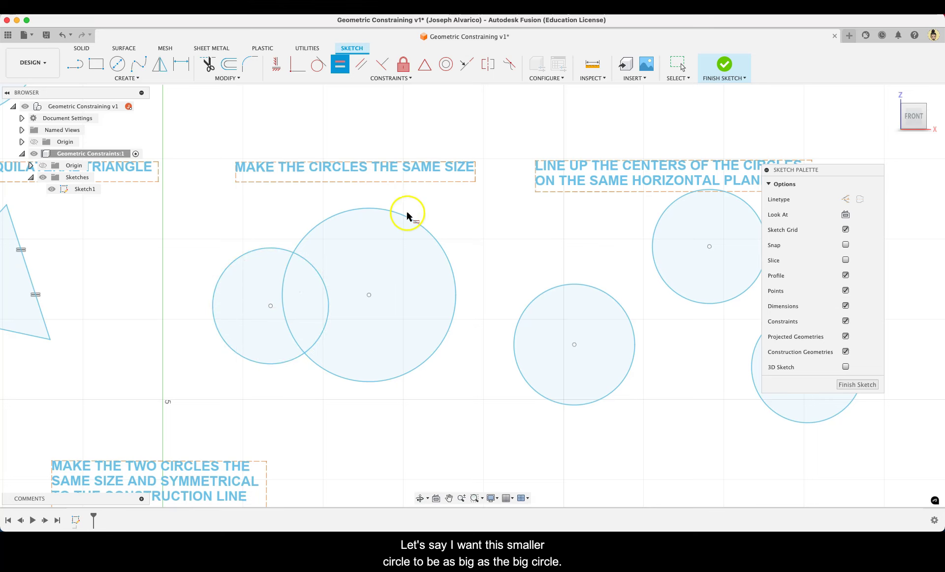
click(427, 232)
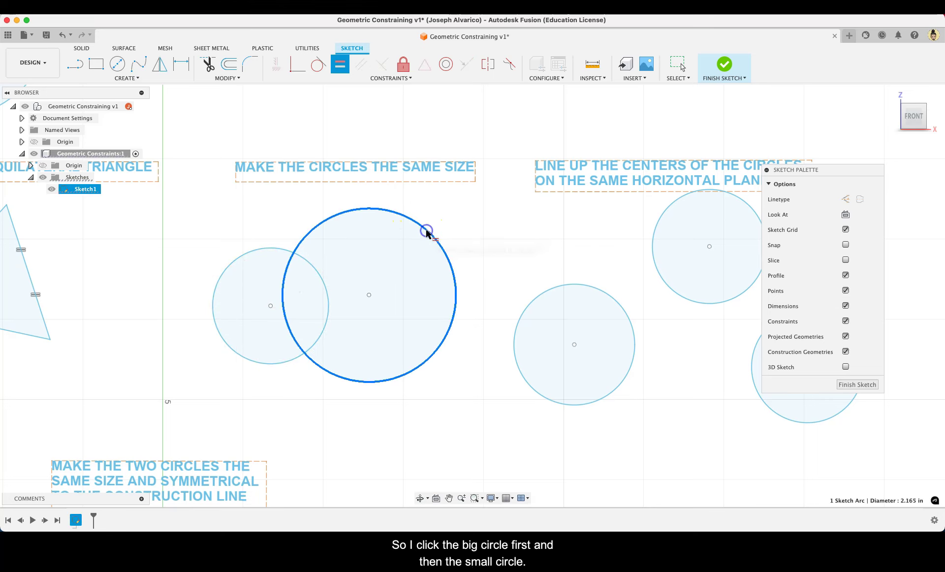
click(250, 253)
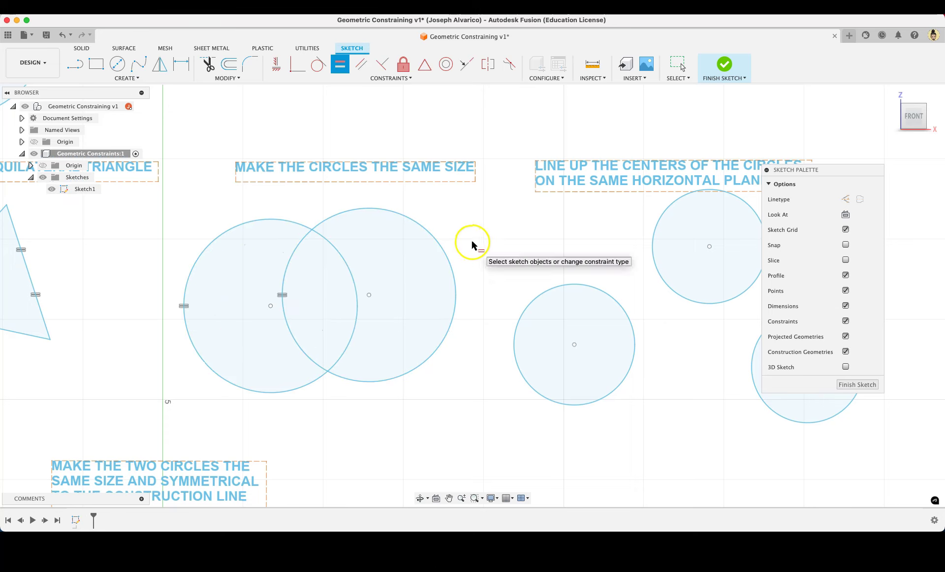
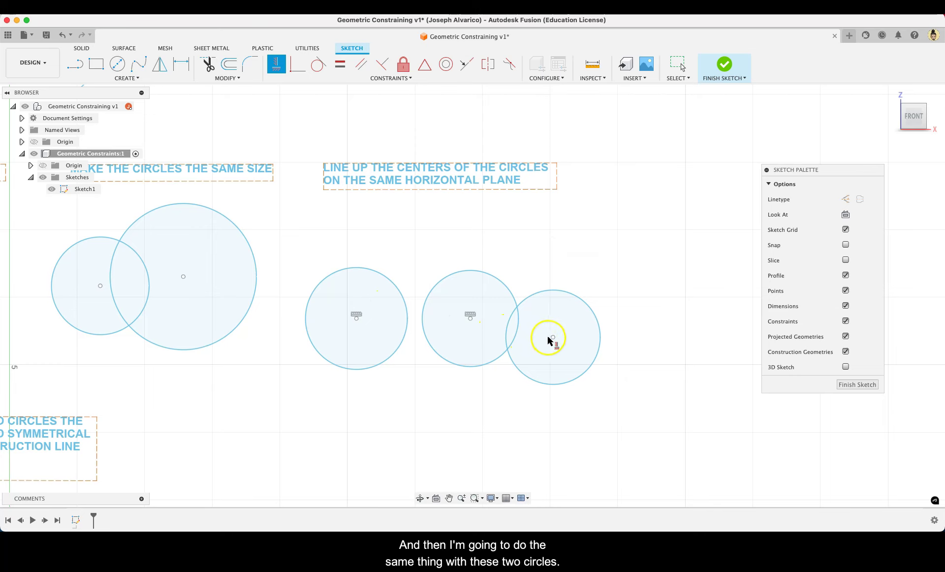
Step: Line up the third circle's centre horizontally with the first circle's centre using the Horizontal/Vertical constraint
click(356, 317)
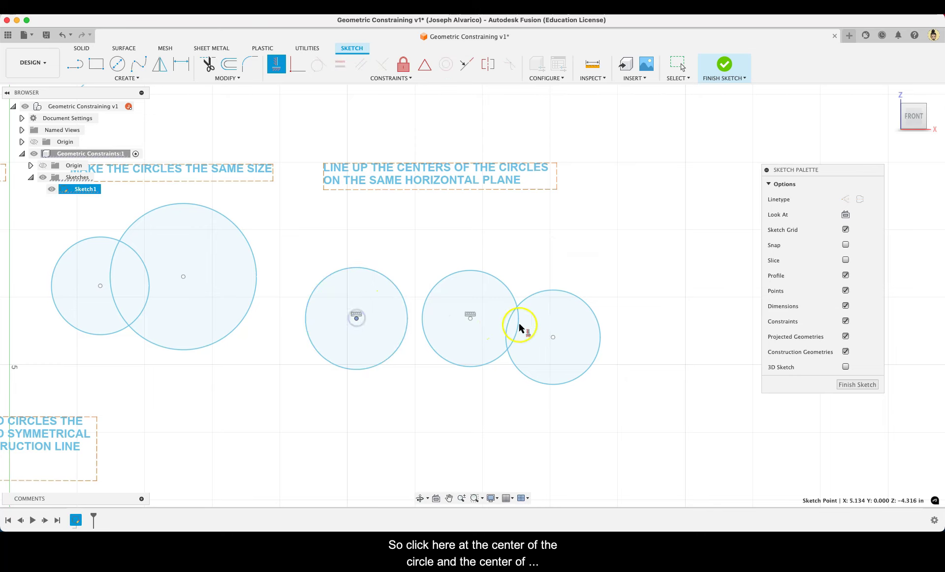
click(553, 339)
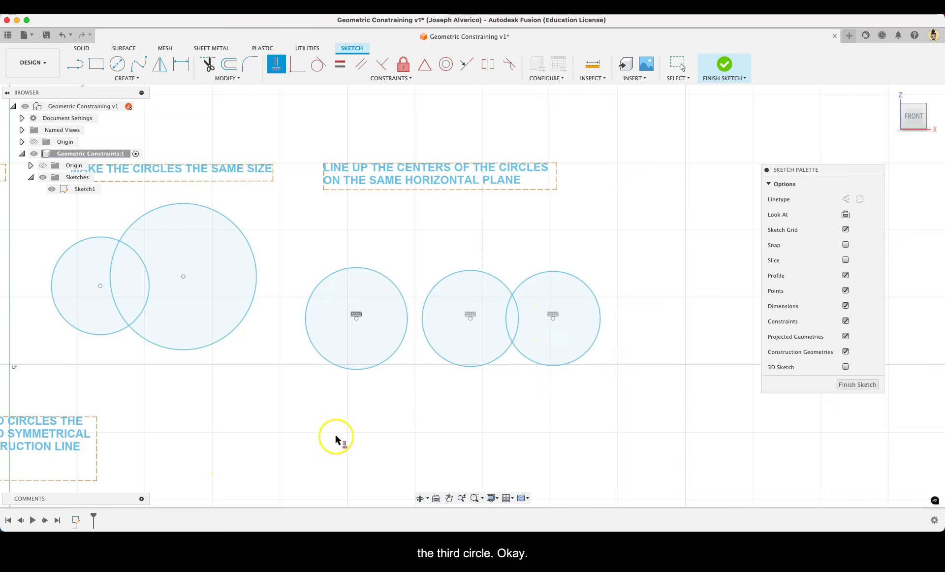
Step: Make the slanted construction line beside the rectangle vertical with the Horizontal/Vertical constraint
scroll(297, 431, up, 2)
scroll(297, 430, down, 4)
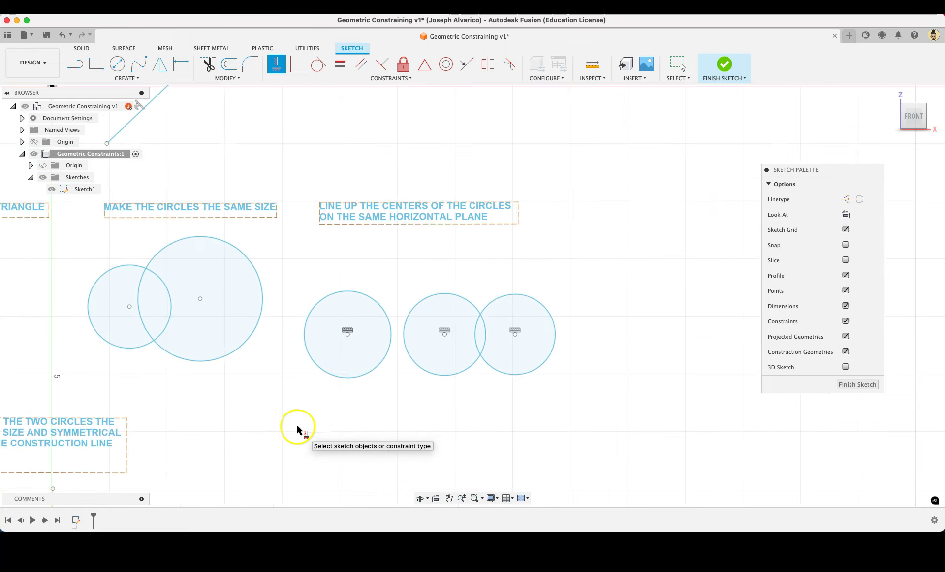
mouse_move(292, 429)
middle_down()
mouse_move(425, 369)
mouse_move(667, 310)
middle_up()
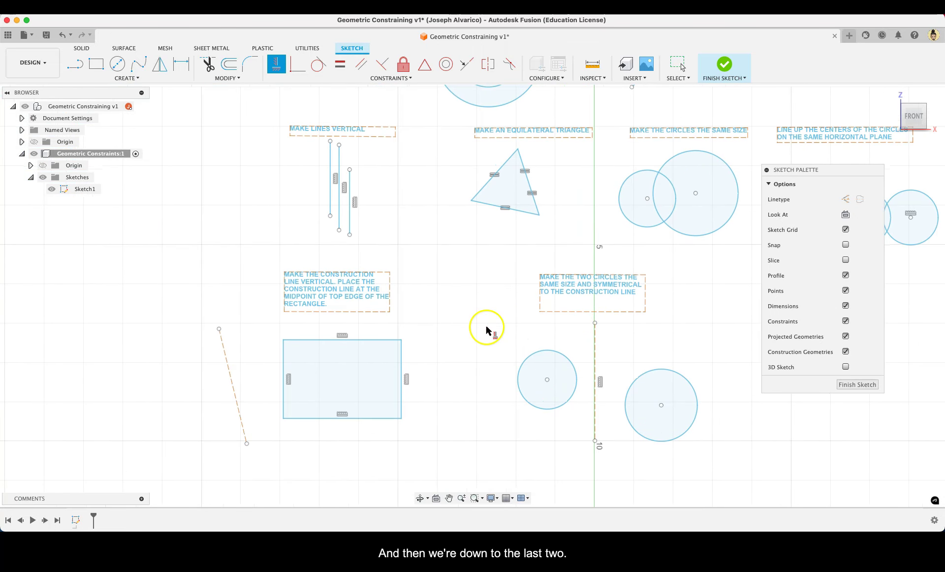
scroll(449, 317, up, 3)
mouse_move(434, 321)
middle_down()
mouse_move(445, 325)
mouse_move(465, 292)
middle_up()
key(v)
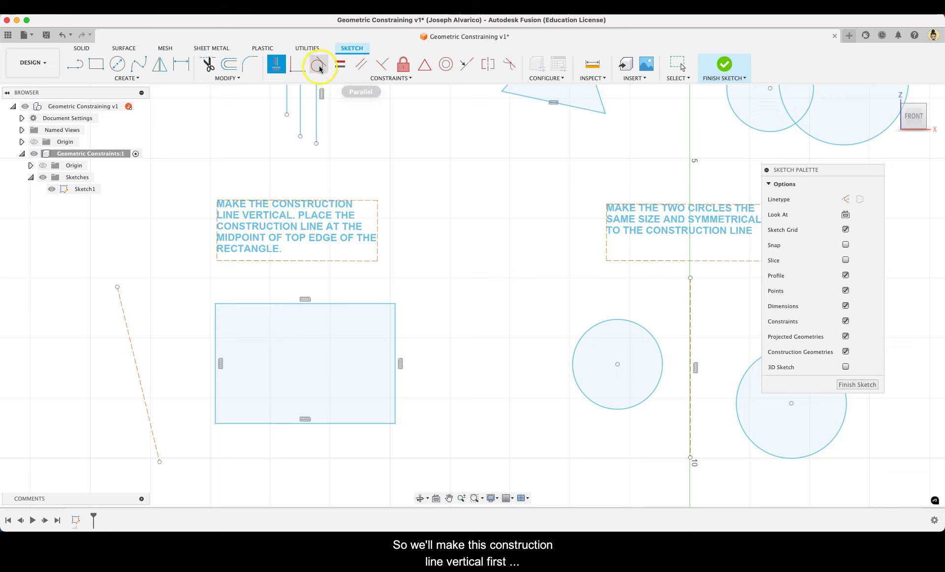
click(123, 310)
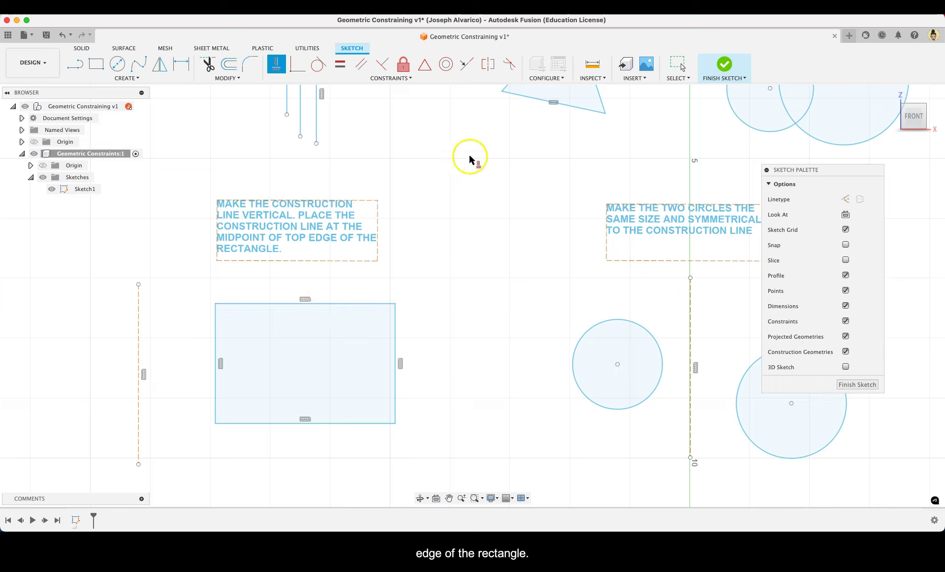
Step: Place the vertical construction line at the midpoint of the rectangle's top edge with a Midpoint constraint
click(426, 65)
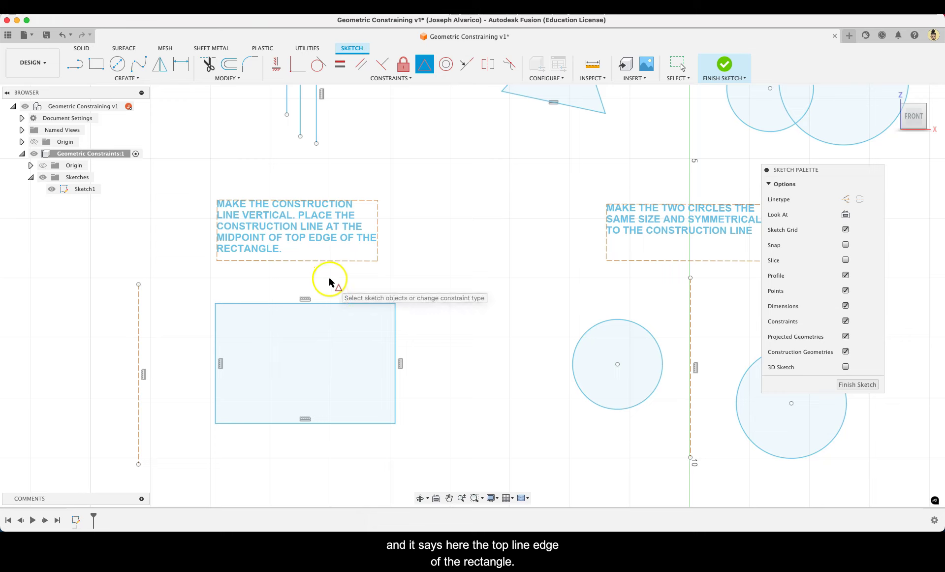
click(331, 305)
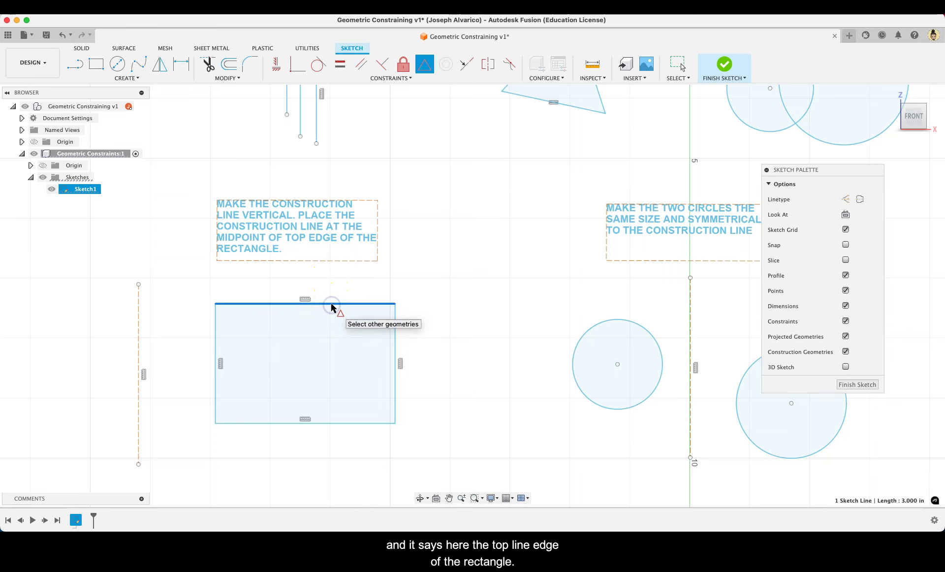
click(138, 307)
scroll(320, 323, up, 2)
scroll(320, 323, up, 2)
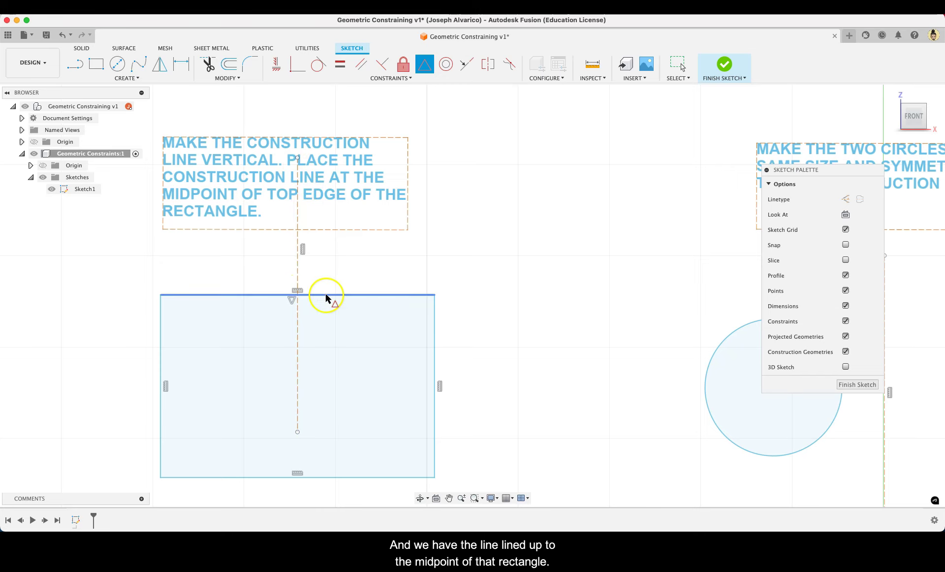
scroll(518, 360, up, 2)
scroll(517, 357, down, 3)
scroll(518, 353, down, 2)
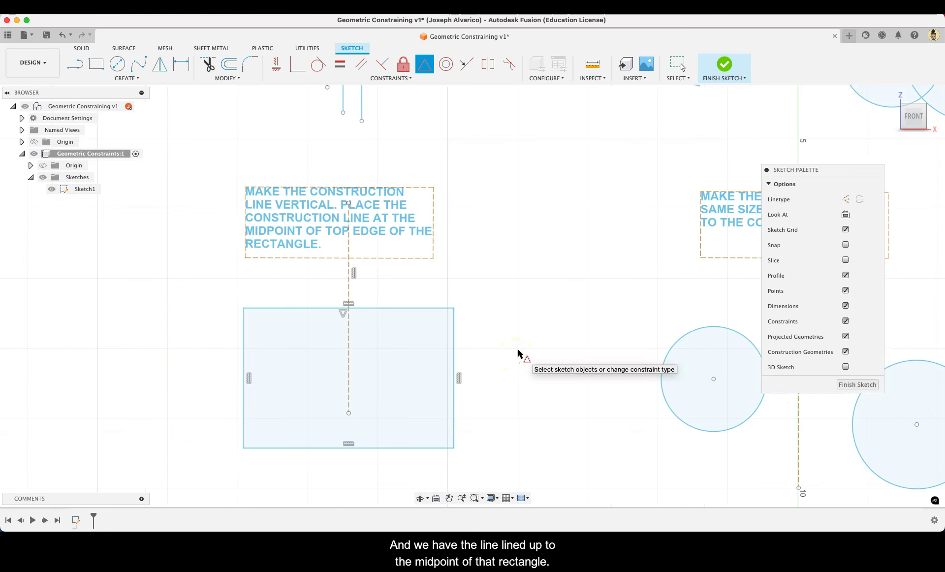
Step: Make the two circles beside the vertical construction line the same size with an Equal constraint, choosing the smaller circle first
middle_drag(580, 344, 385, 305)
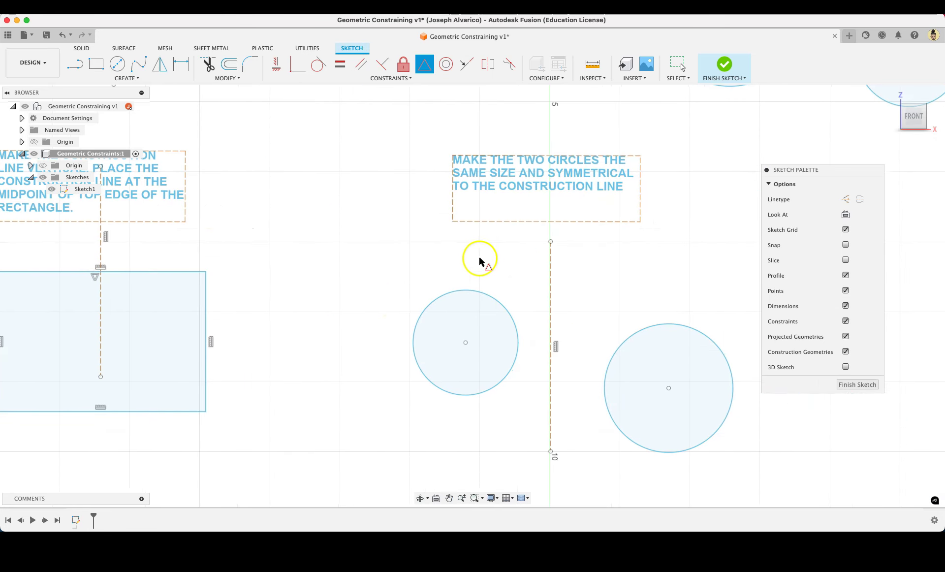
middle_drag(580, 270, 456, 249)
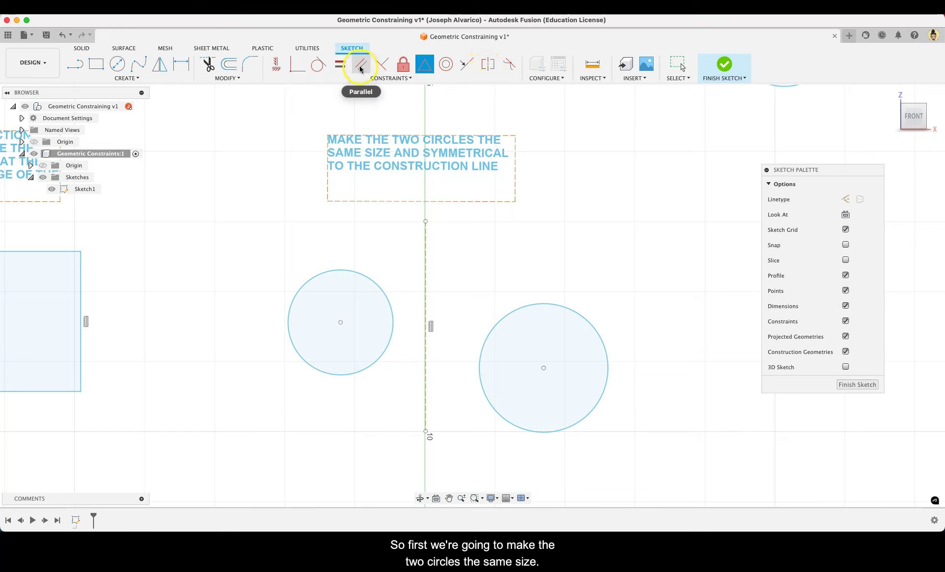
click(339, 64)
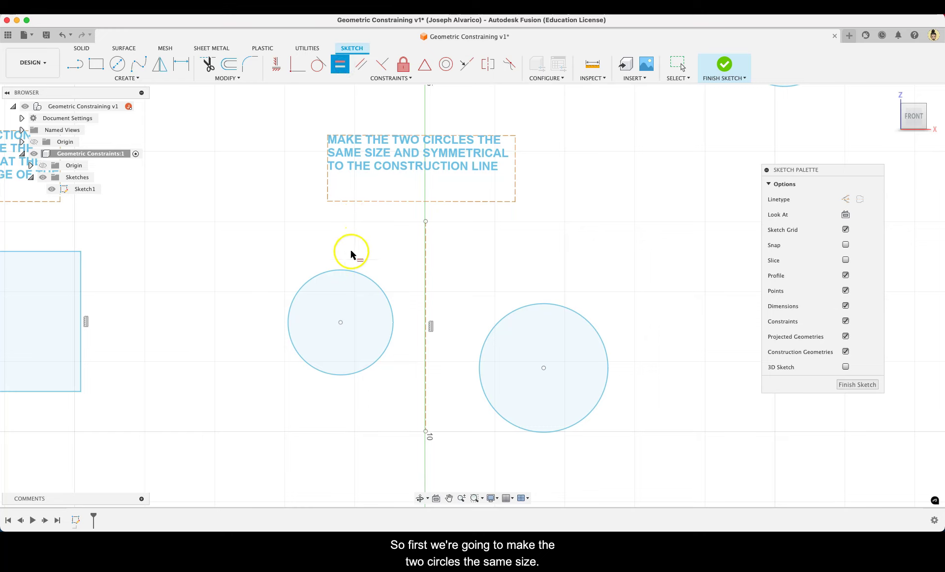
click(369, 278)
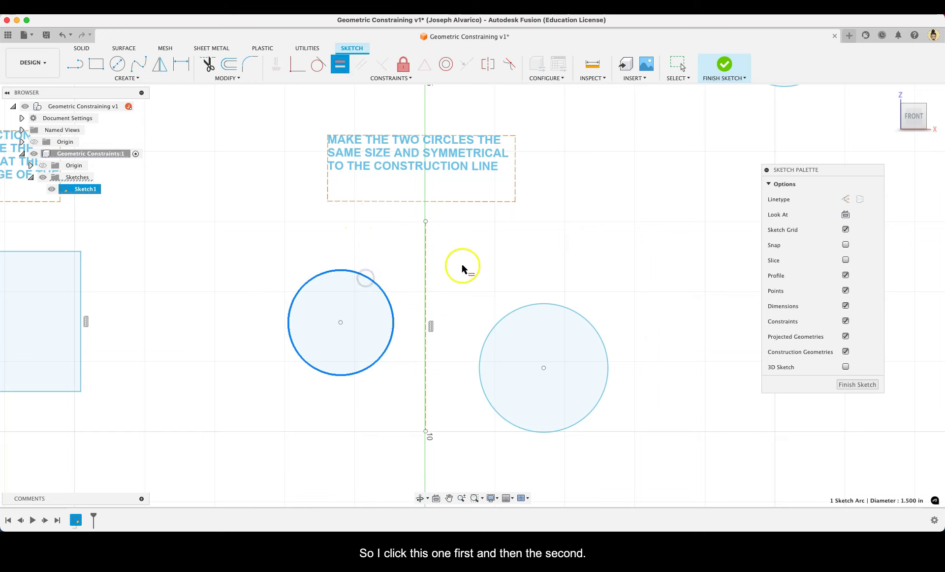
click(561, 310)
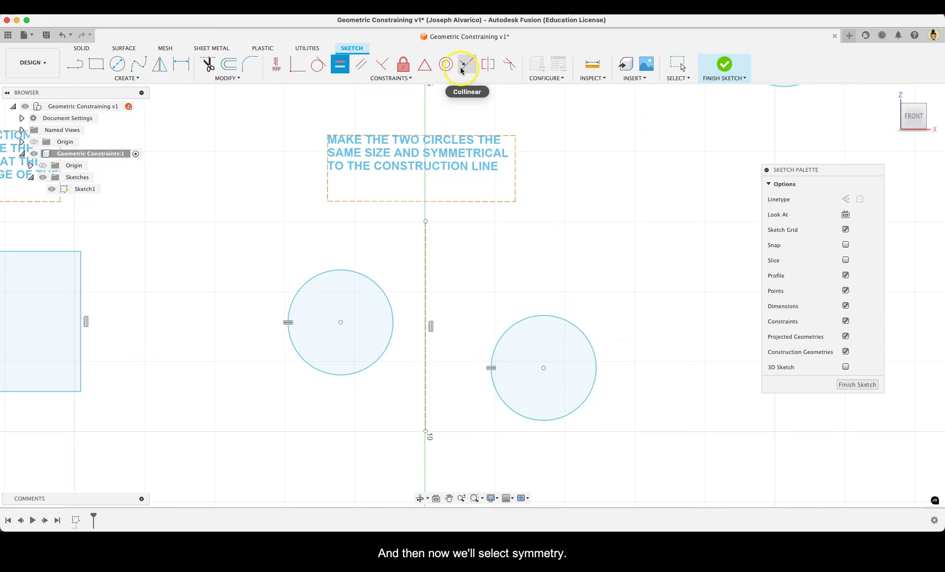
Step: Make the two equal circles symmetrical about the vertical construction line between them with a Symmetry constraint
click(486, 66)
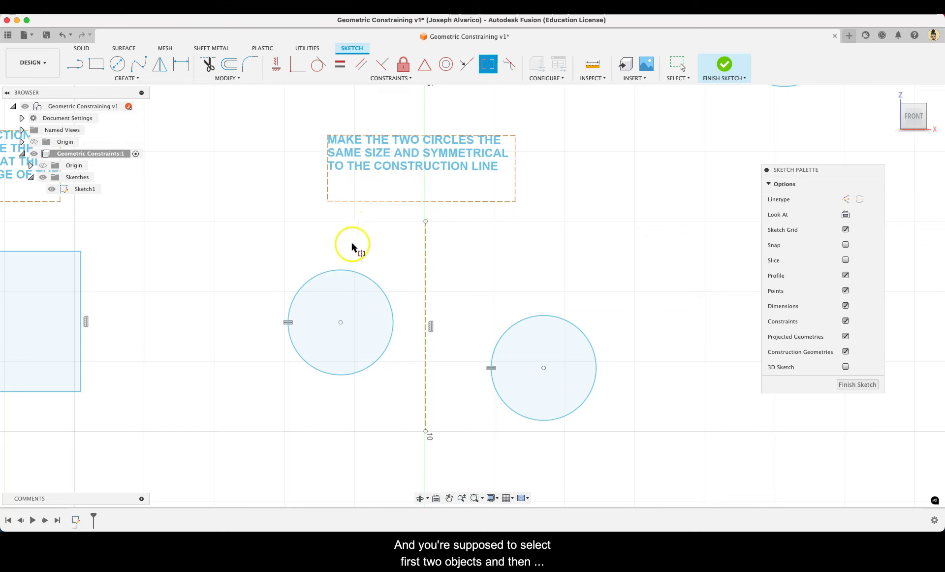
click(339, 271)
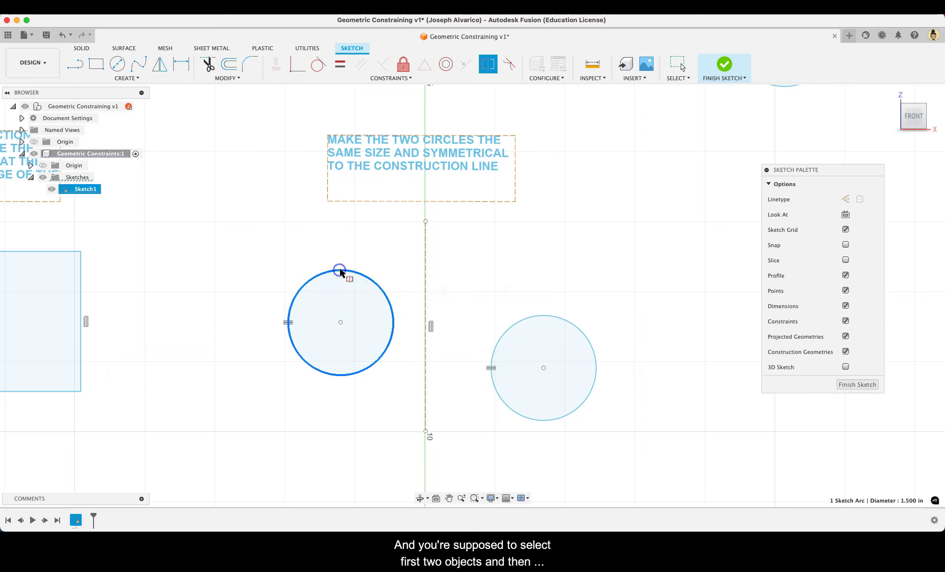
click(560, 319)
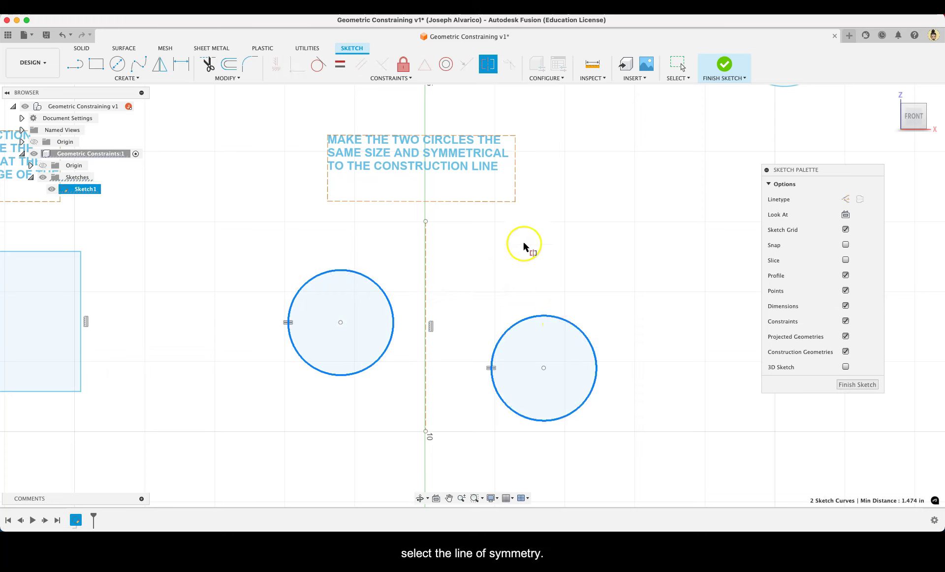
click(427, 257)
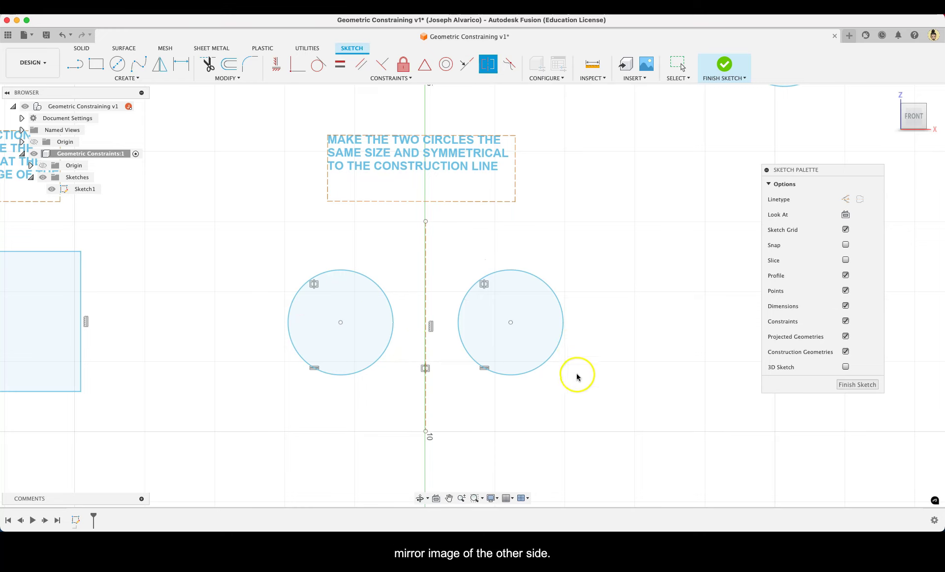
Step: End the Symmetry command and capture a screenshot of the entire window with all the constraint exercises in view
scroll(605, 388, up, 3)
scroll(603, 392, down, 4)
scroll(603, 392, down, 8)
middle_drag(577, 320, 477, 361)
scroll(483, 369, down, 2)
scroll(483, 371, right, 2)
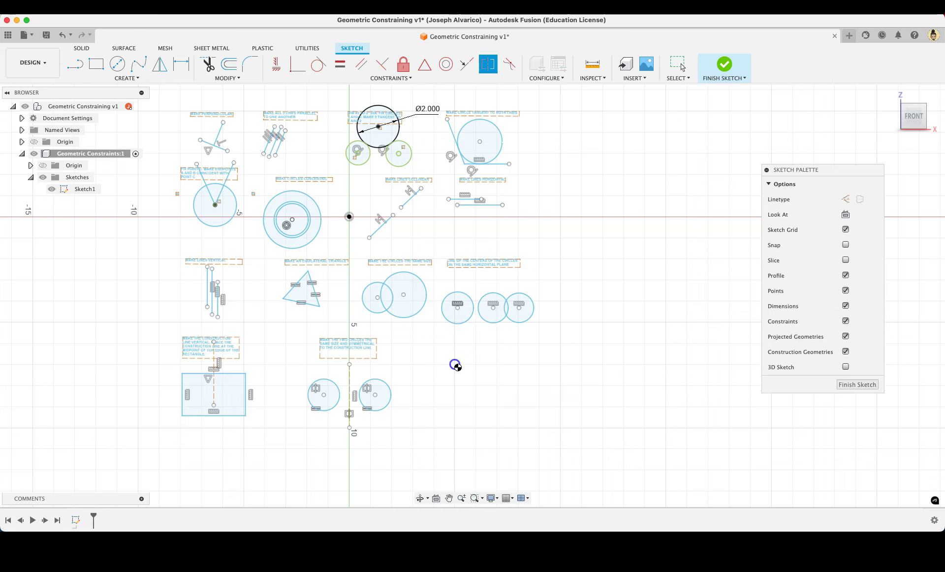
click(682, 67)
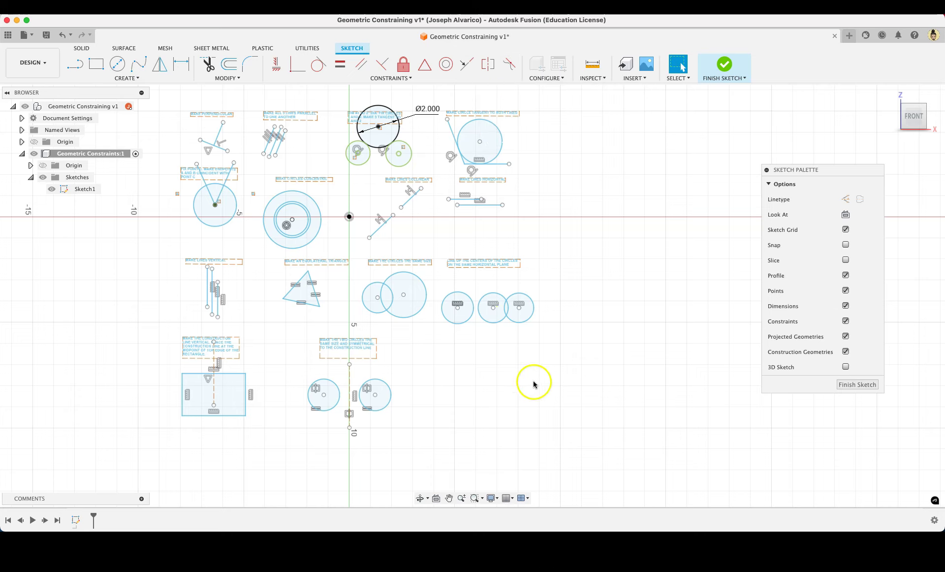
scroll(534, 384, left, 3)
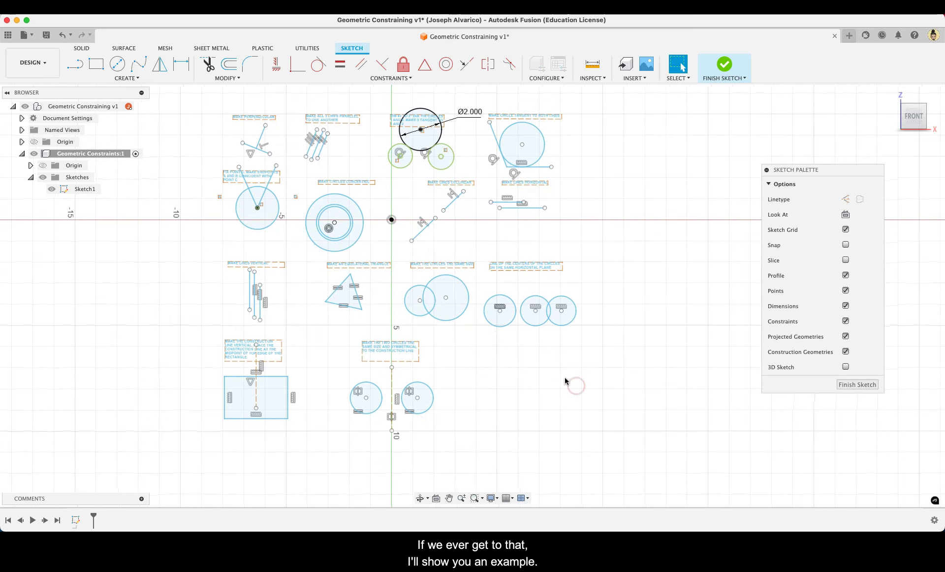
middle_drag(542, 381, 556, 373)
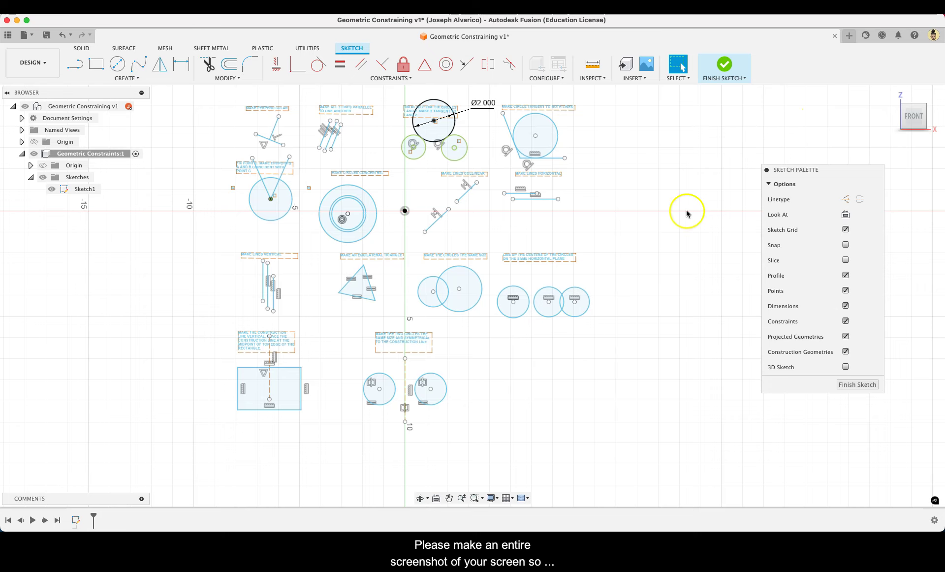
scroll(641, 259, up, 3)
mouse_move(642, 260)
middle_down()
mouse_move(739, 301)
mouse_move(738, 274)
middle_up()
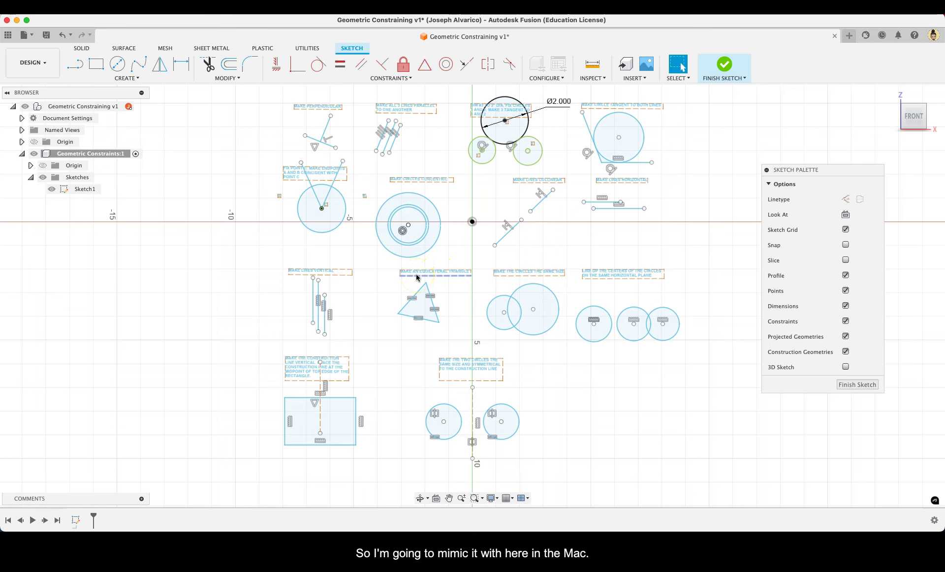
key(super+shift+4)
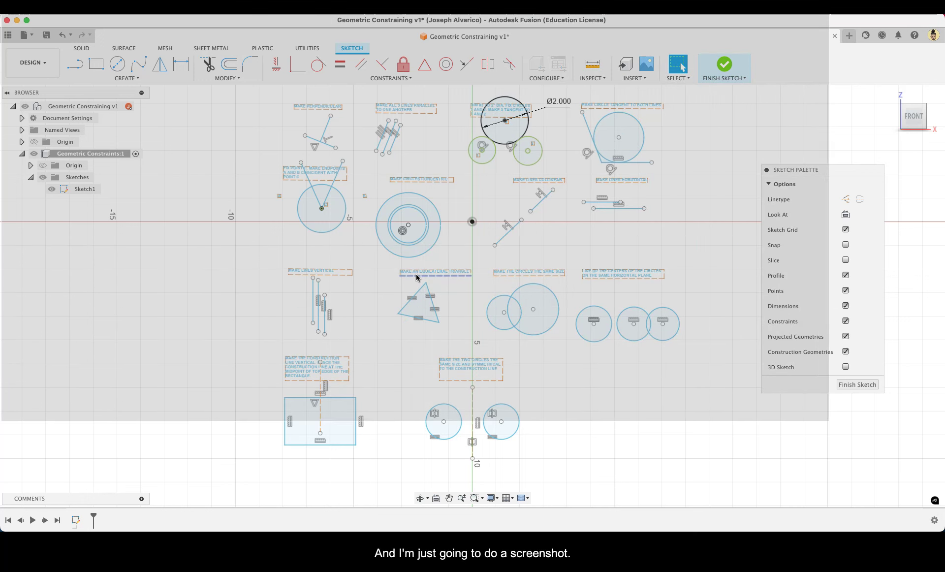
drag(2, 15, 940, 529)
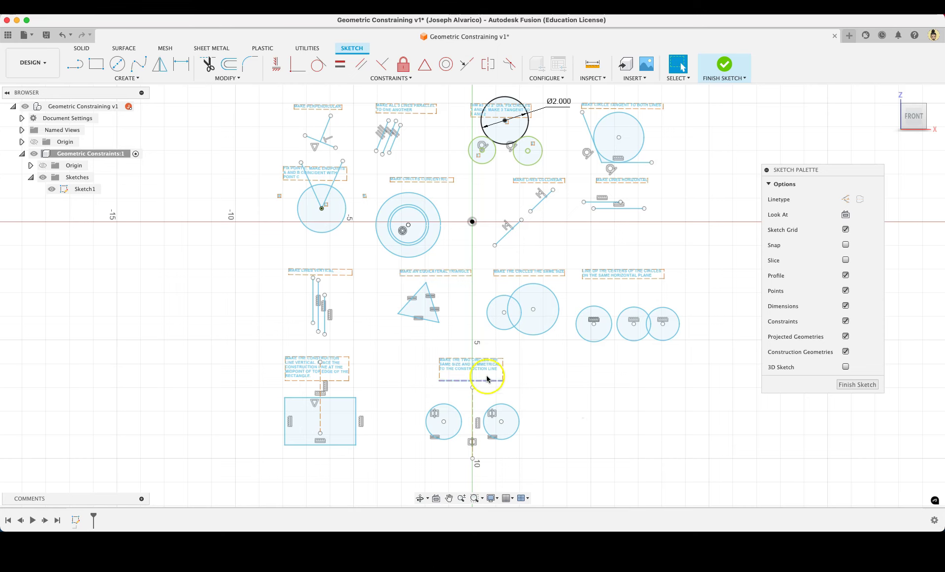